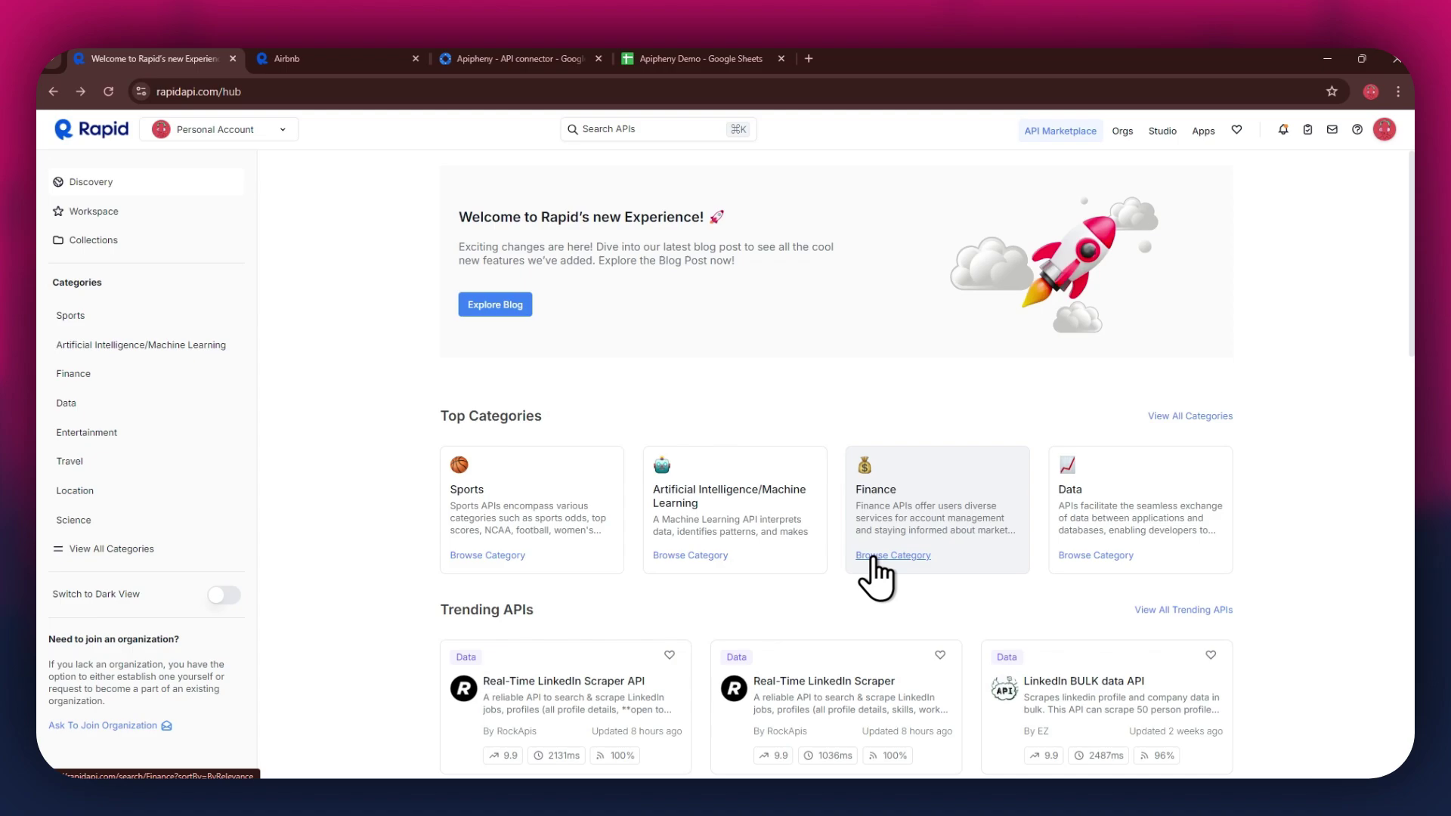
Step: Search RapidAPI for 'airbnb' and open the DataCrawler Airbnb API playground from the results
click(626, 129)
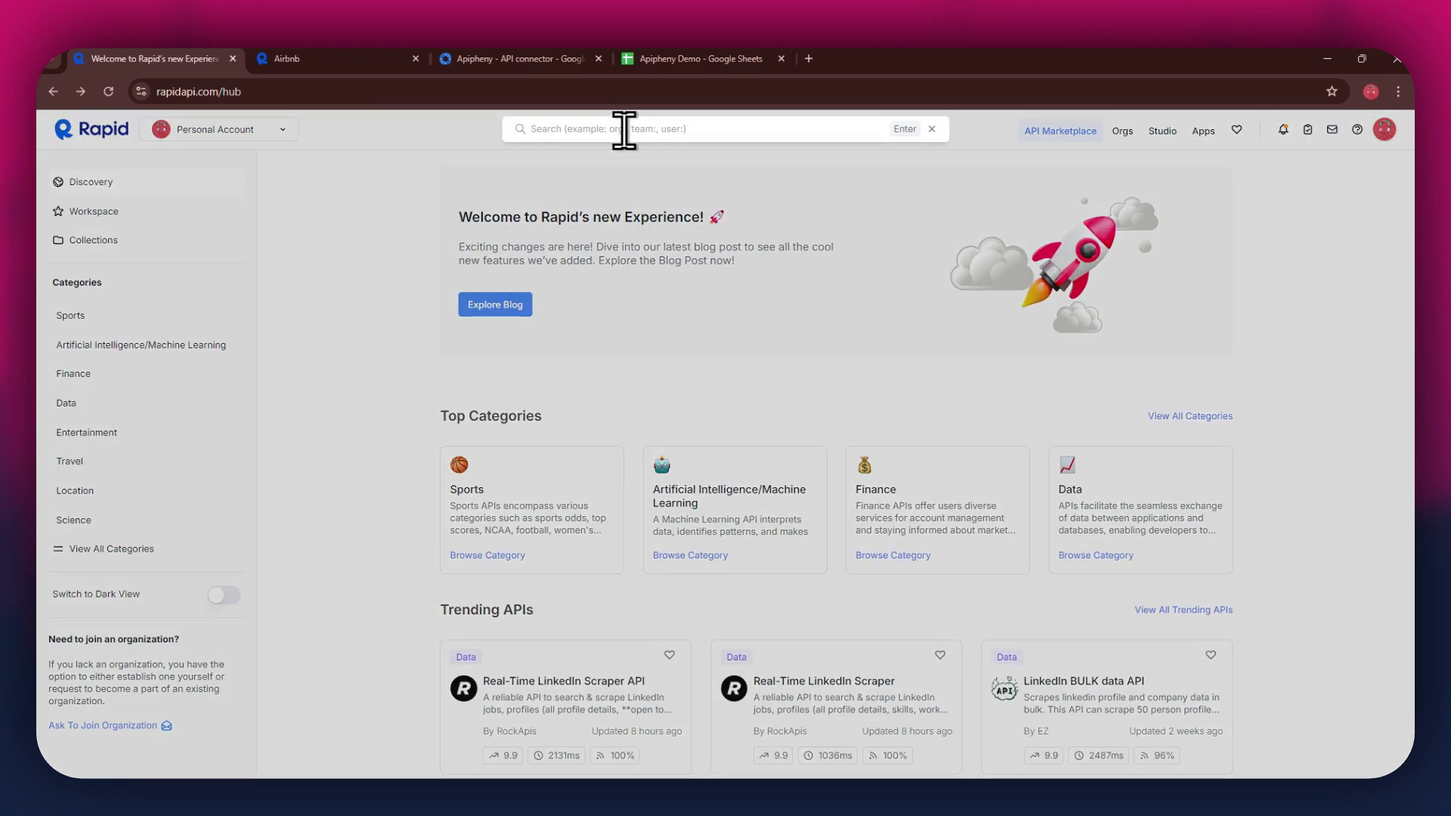
text(airbnb)
key(Return)
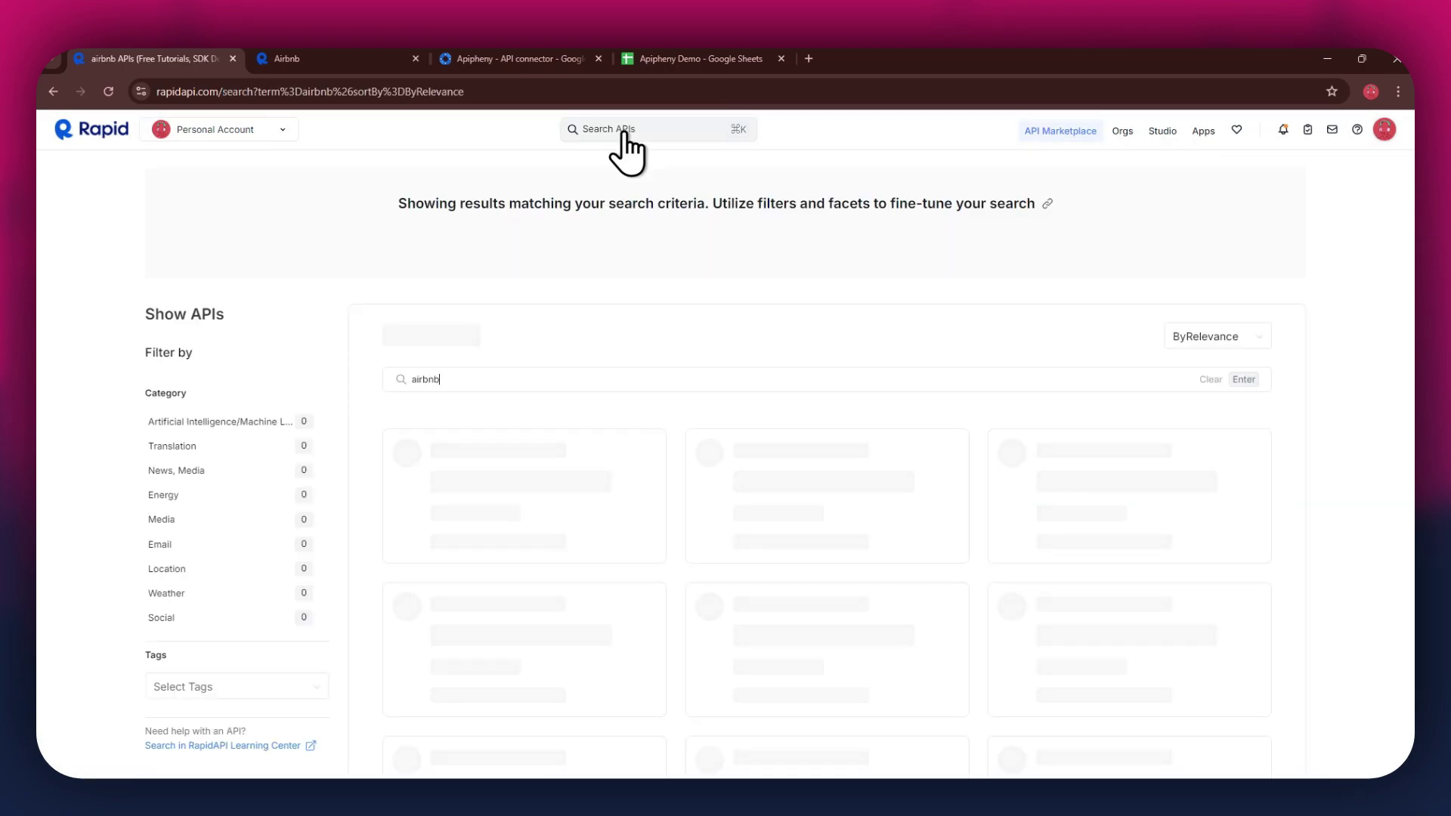
scroll(551, 415, down, 3)
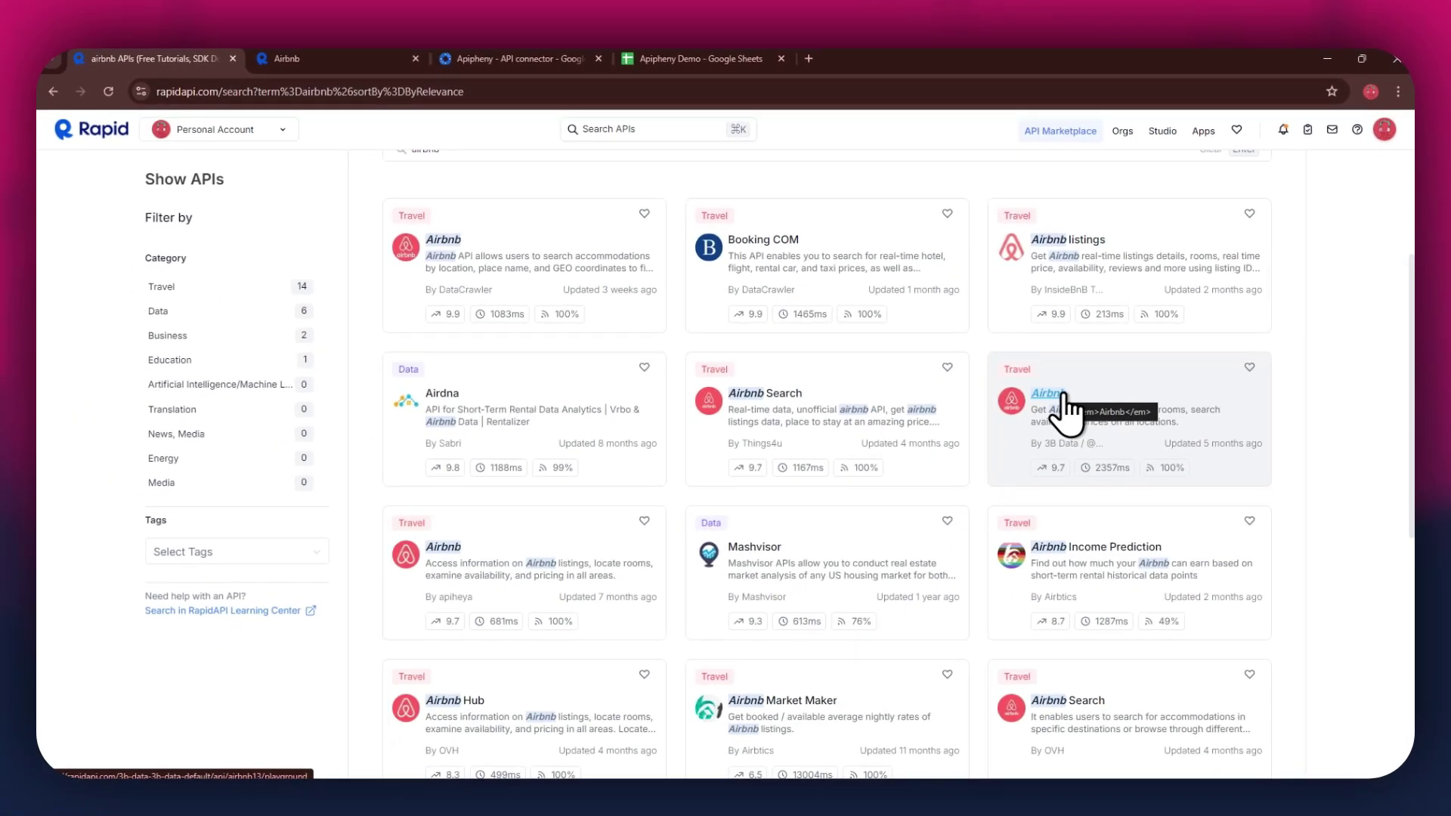
click(315, 58)
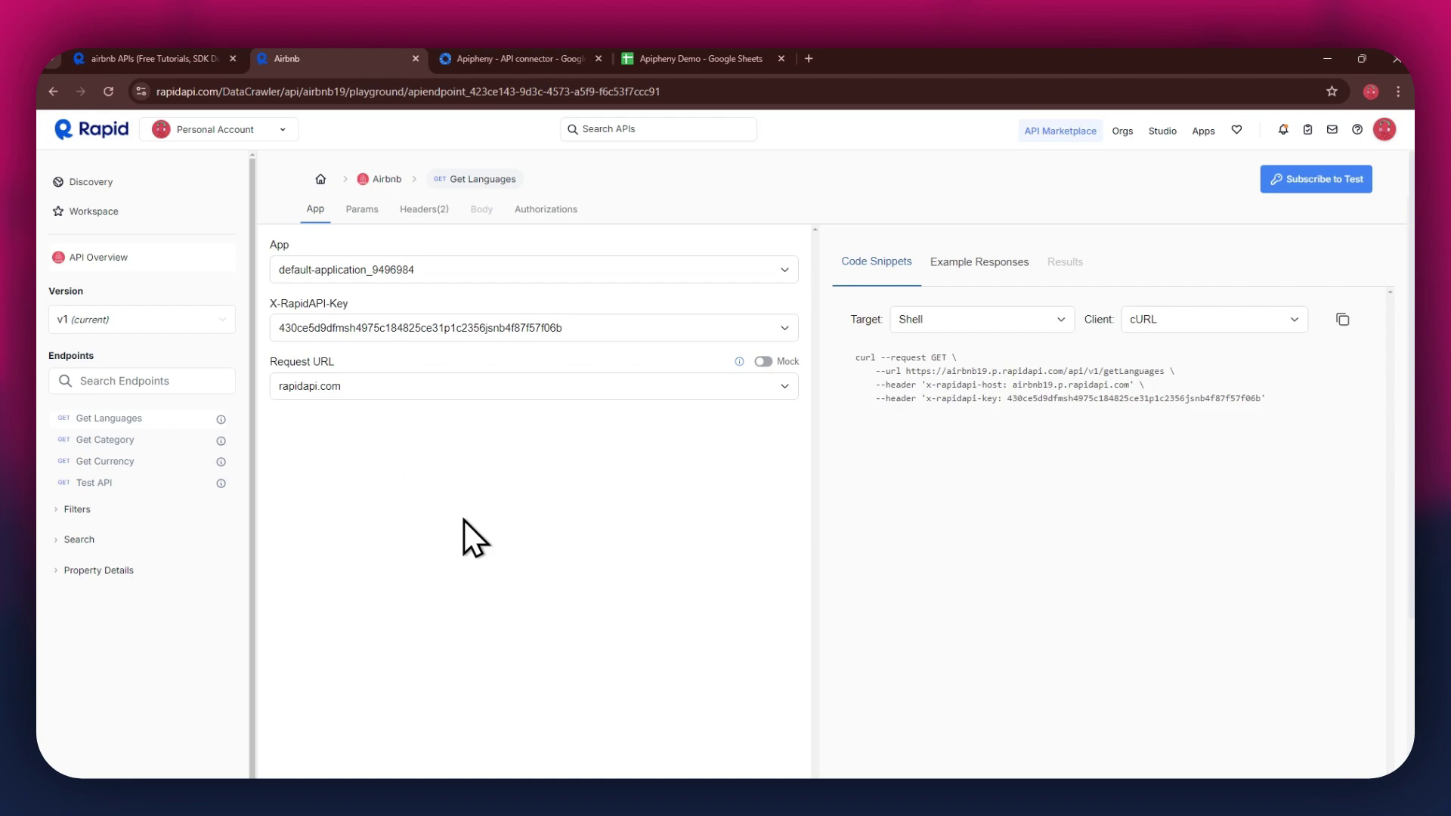
Step: Subscribe to the Airbnb API's free Basic plan and confirm with Get Started
click(1315, 180)
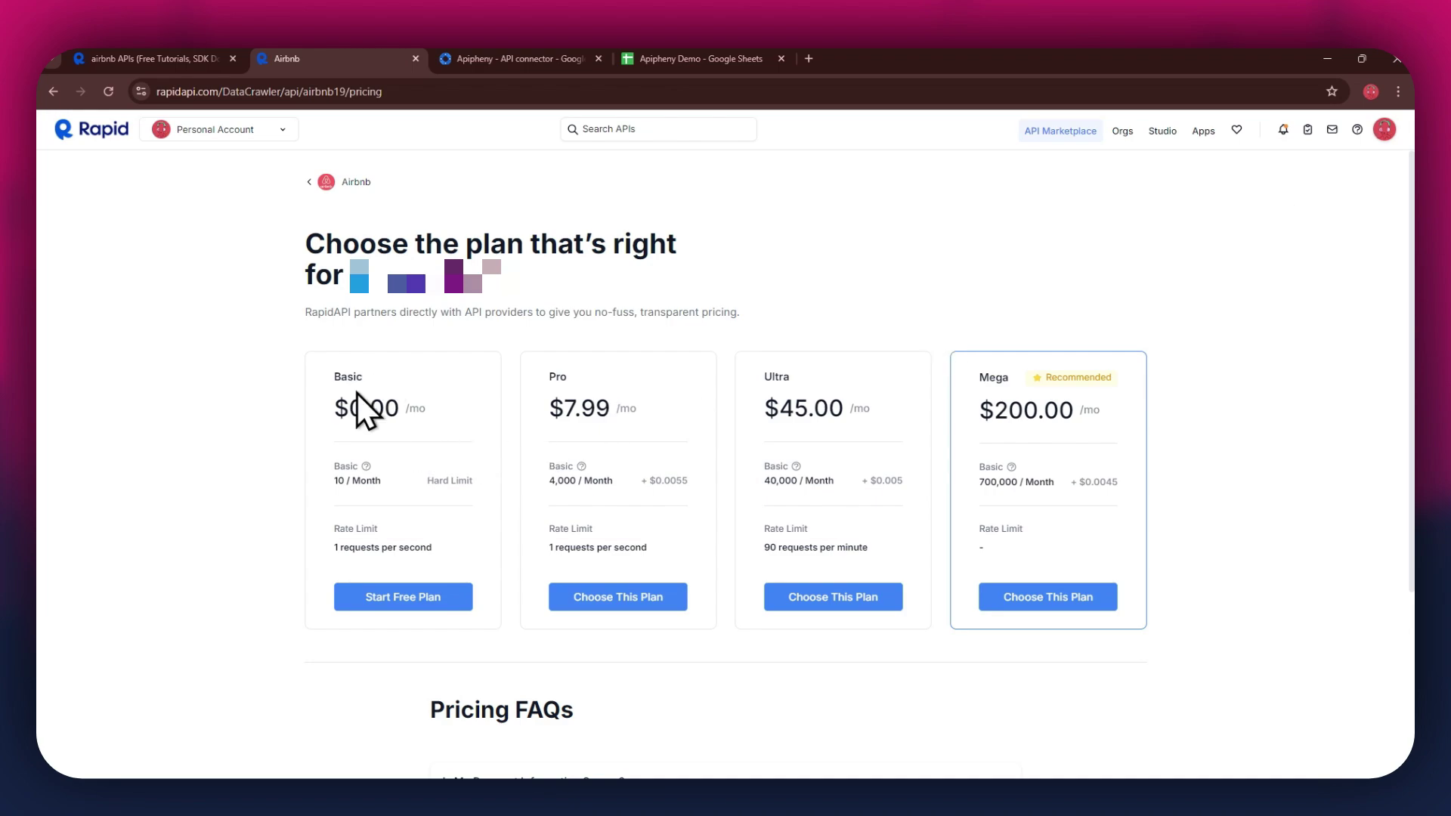
drag(357, 393, 1227, 381)
click(1227, 381)
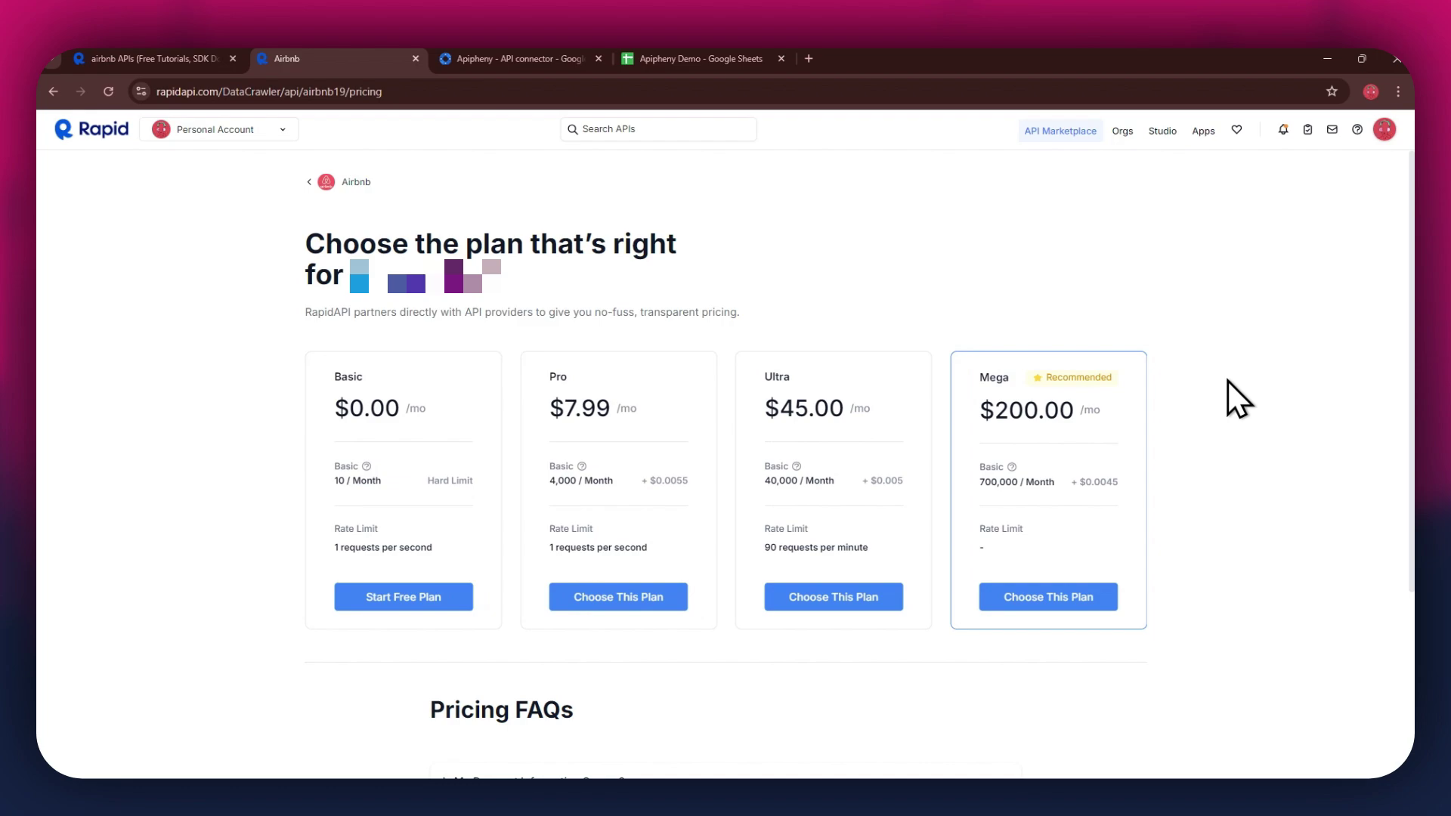
click(407, 599)
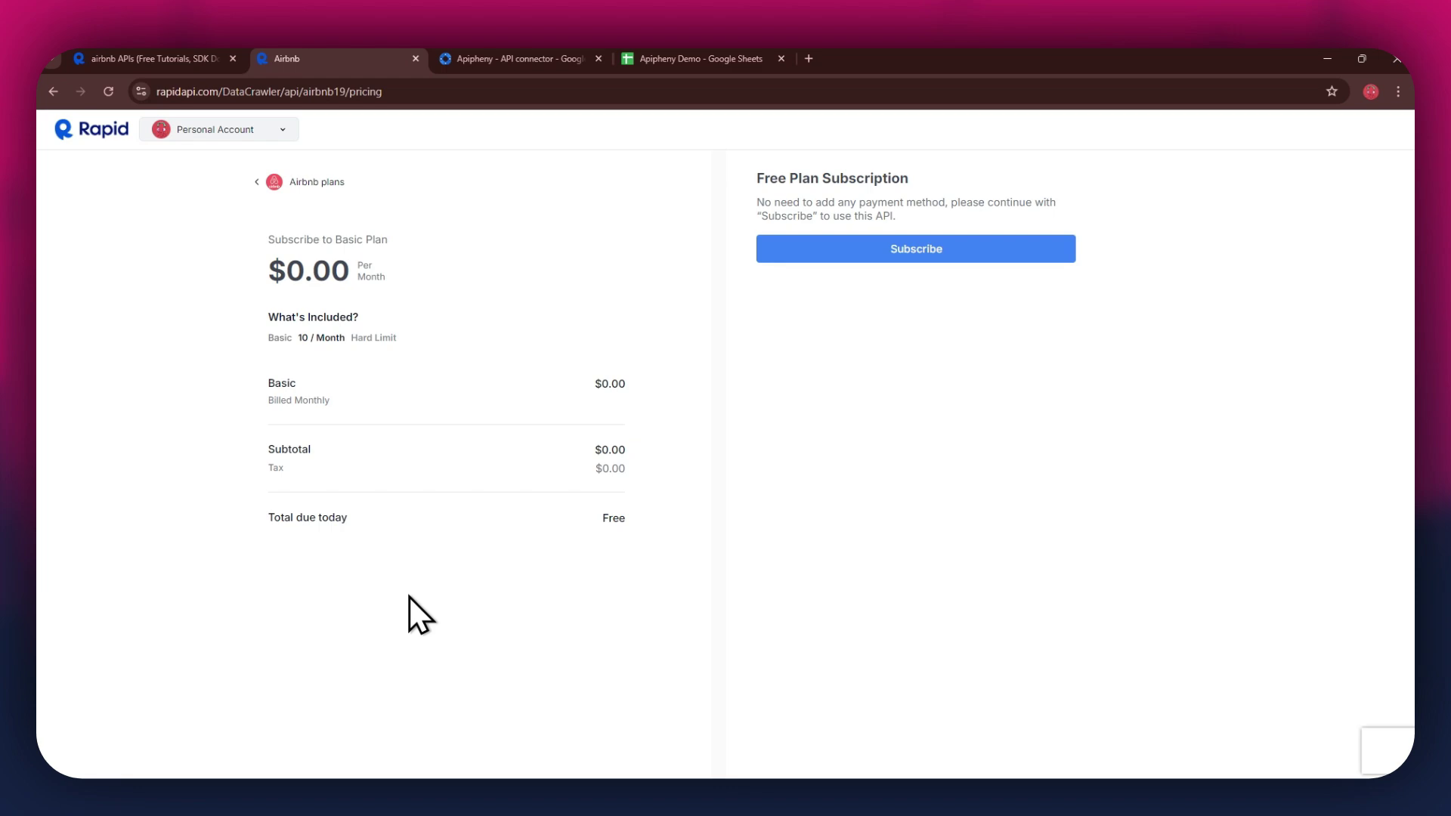
click(931, 259)
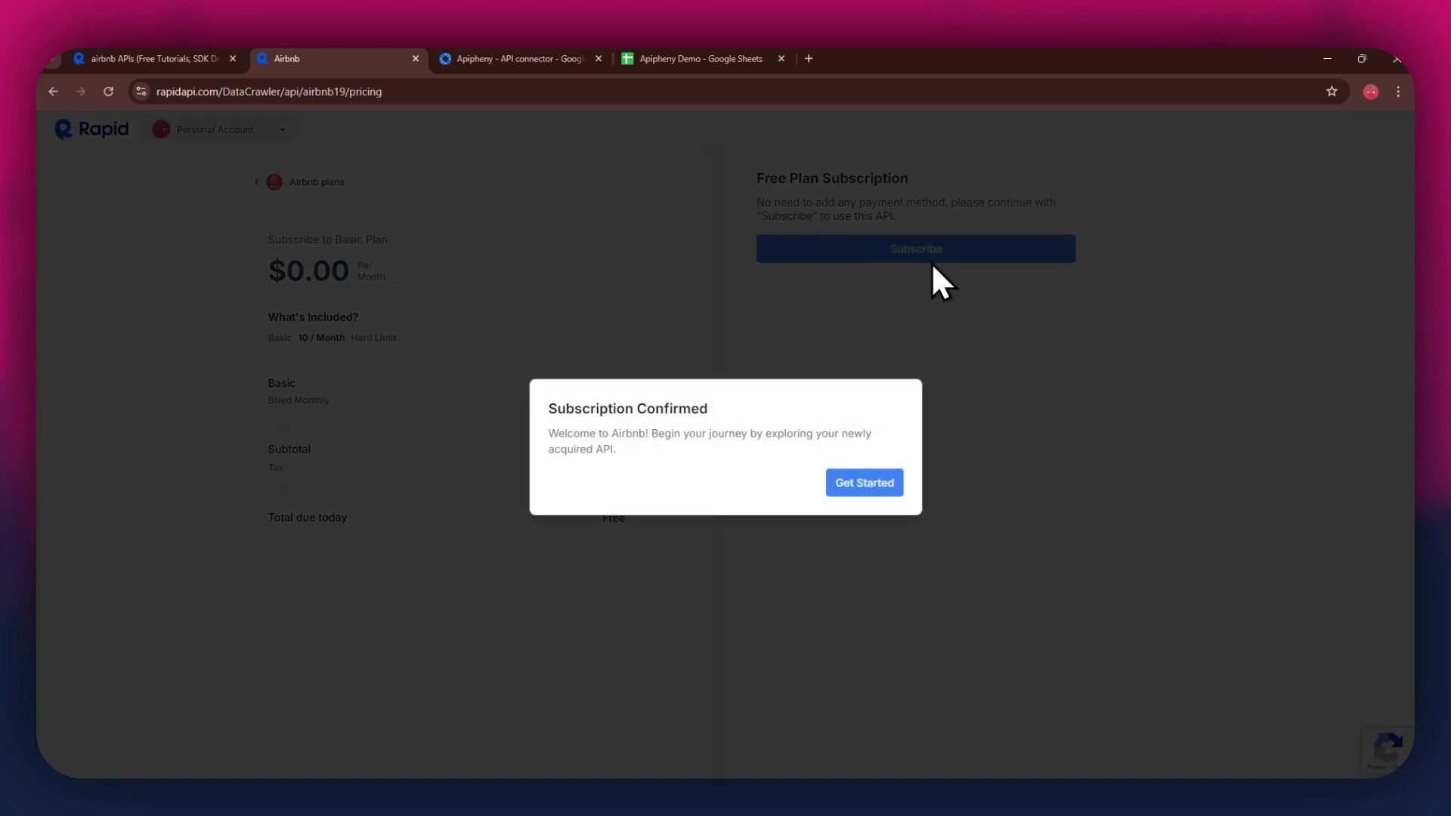
click(870, 484)
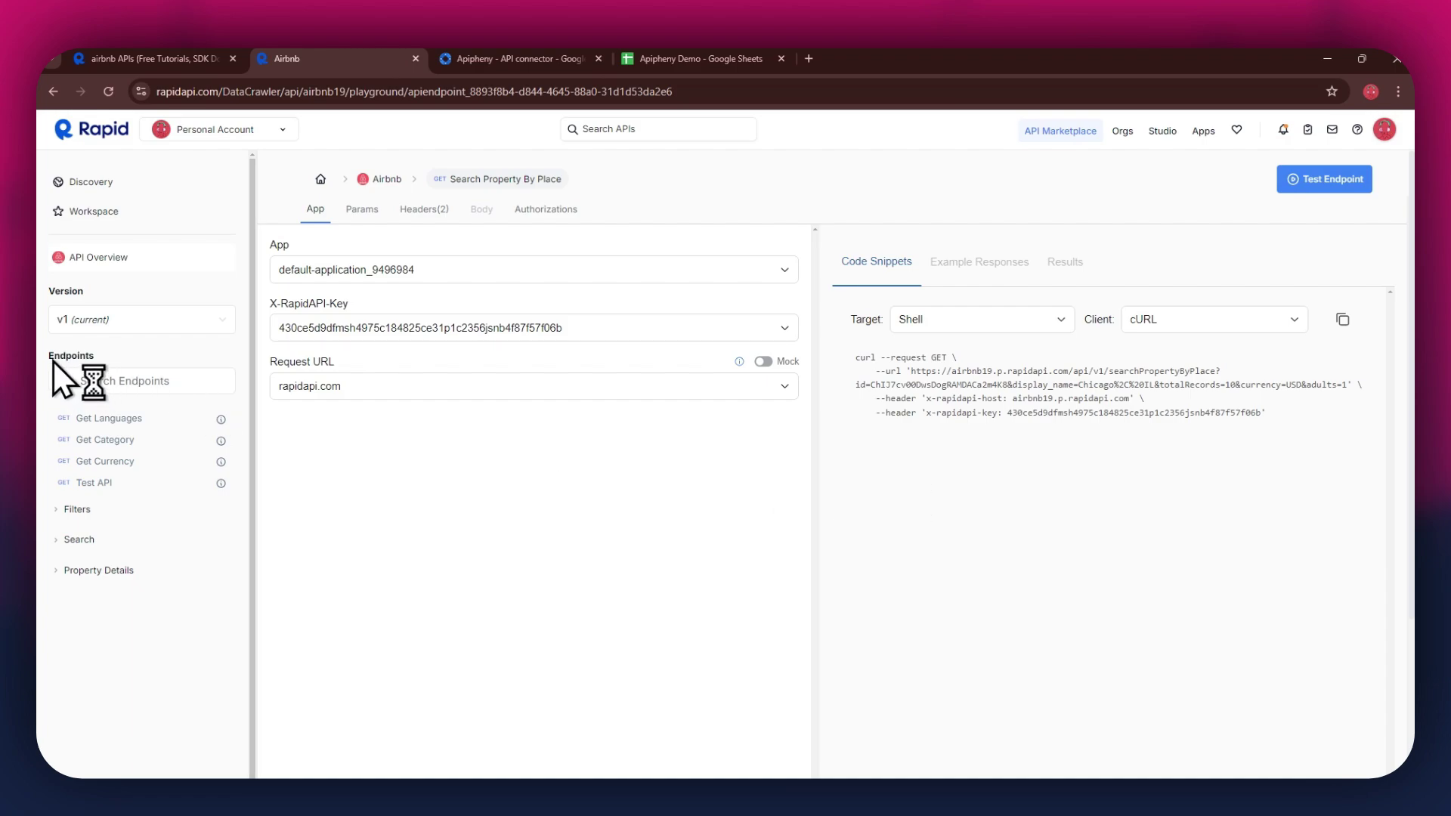
Step: Switch the playground to the Search Property V2 endpoint under Search
drag(53, 357, 103, 357)
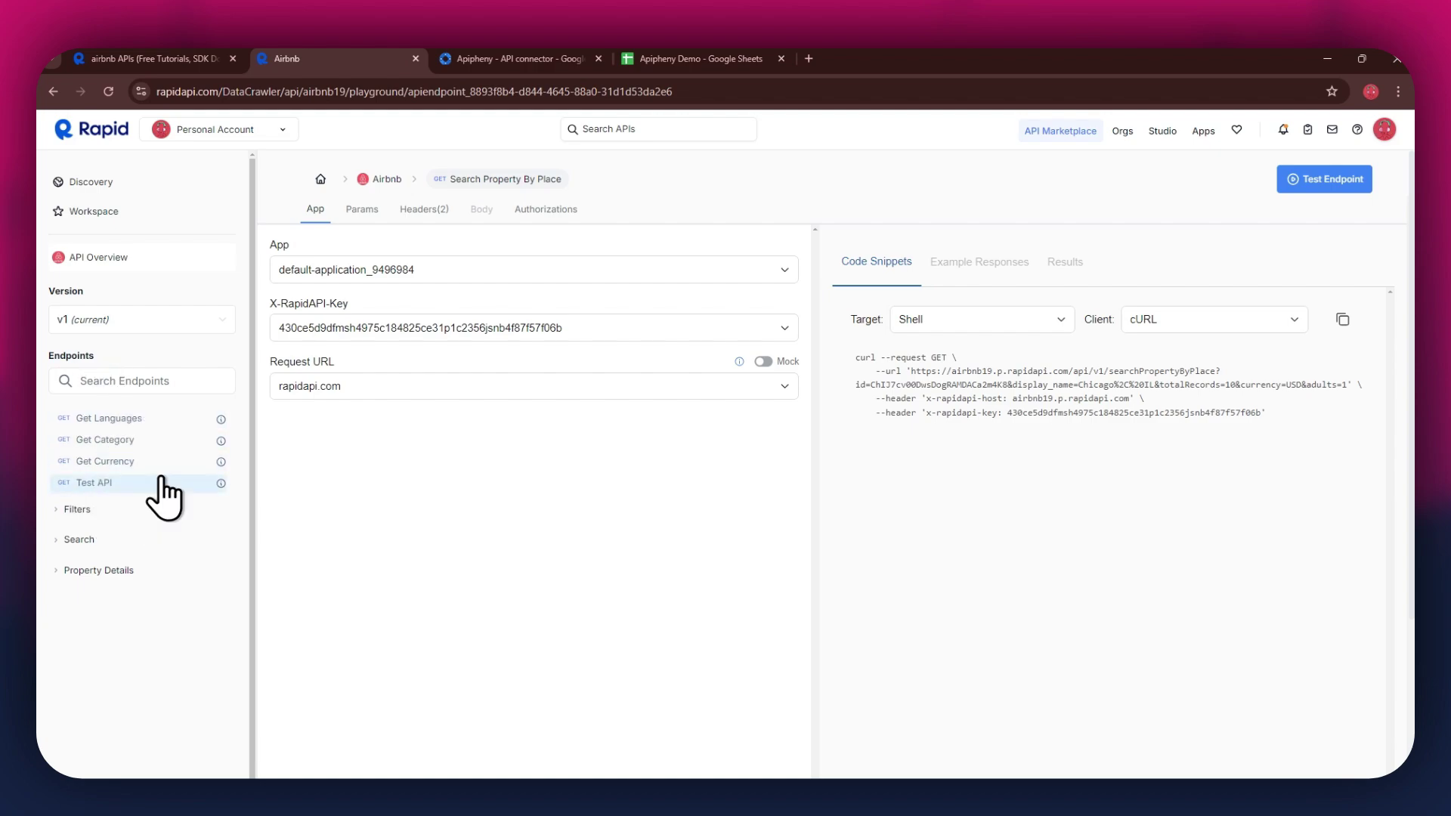
click(79, 539)
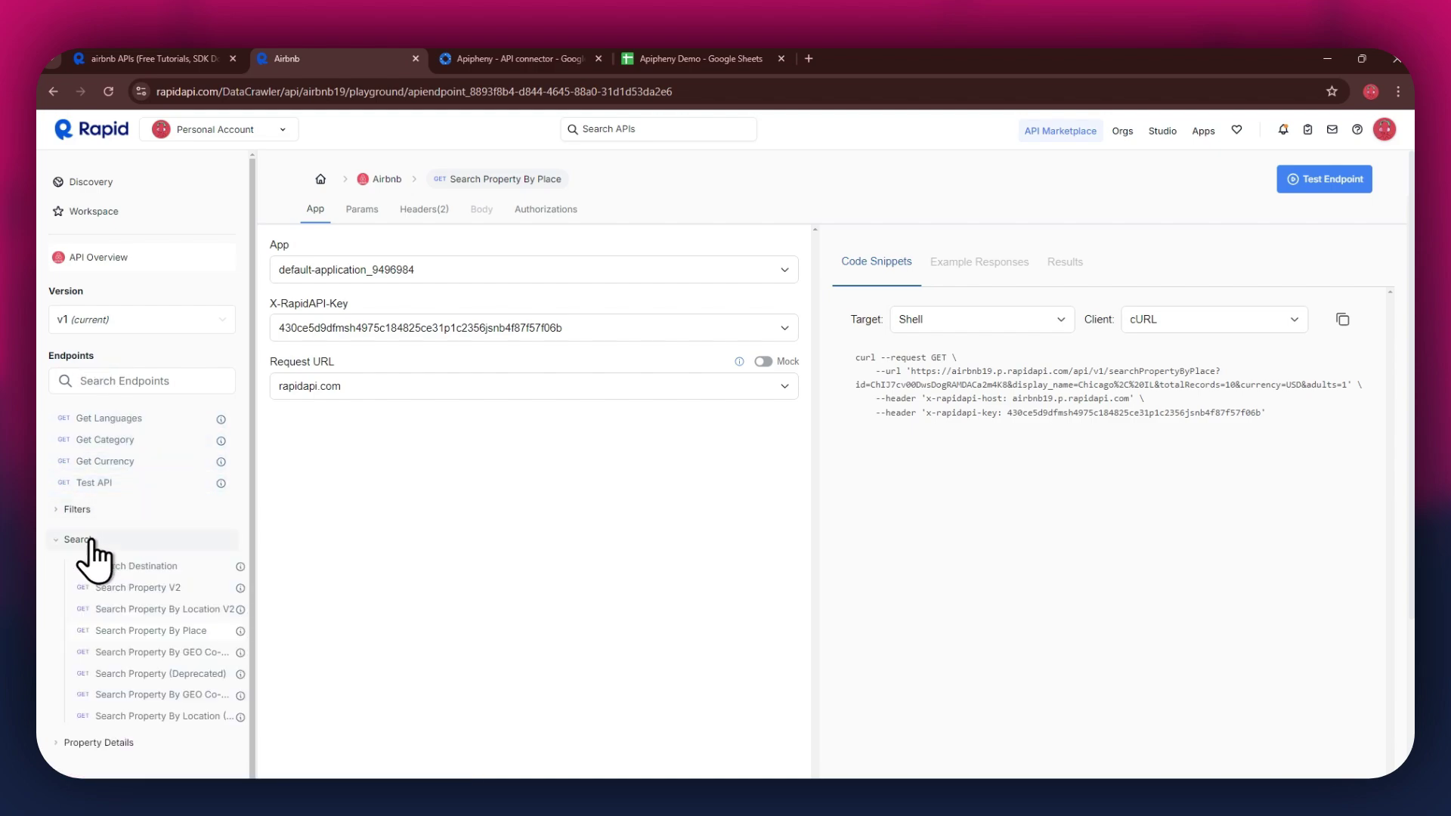
click(176, 594)
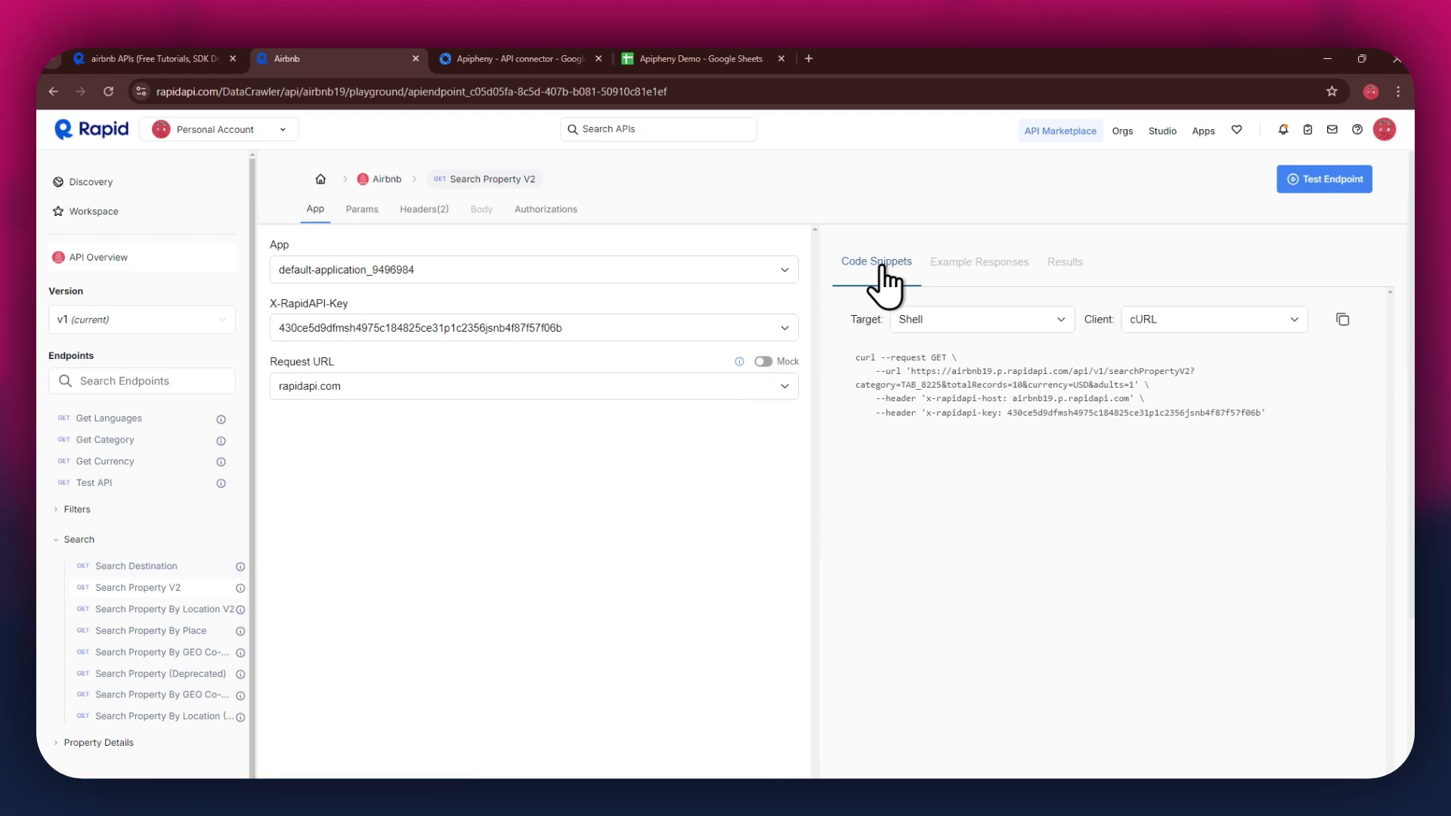
Step: Keep the code snippet on Shell with cURL, then move to the Apipheny Marketplace listing
click(942, 327)
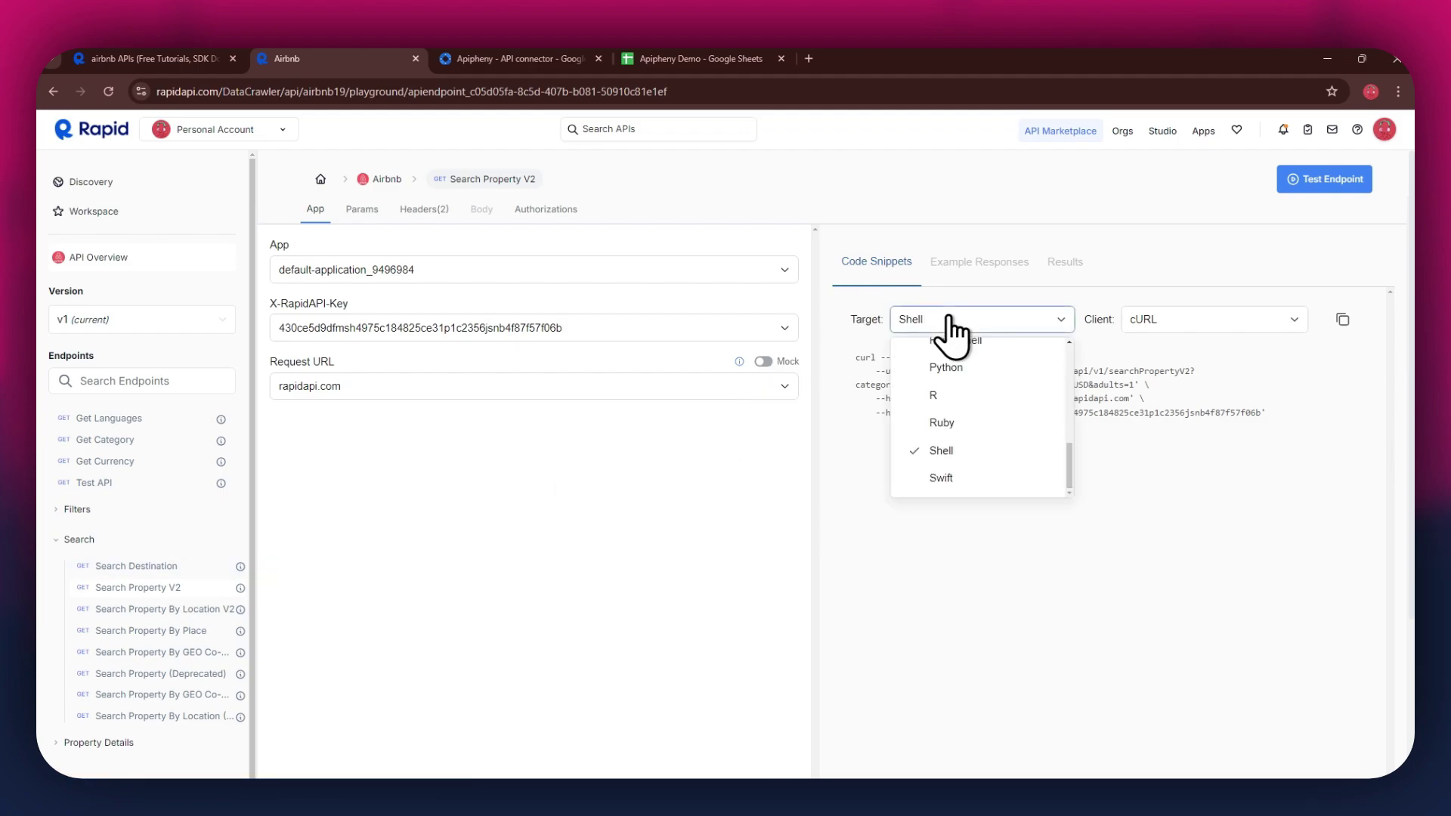
click(953, 459)
click(1149, 321)
click(1167, 361)
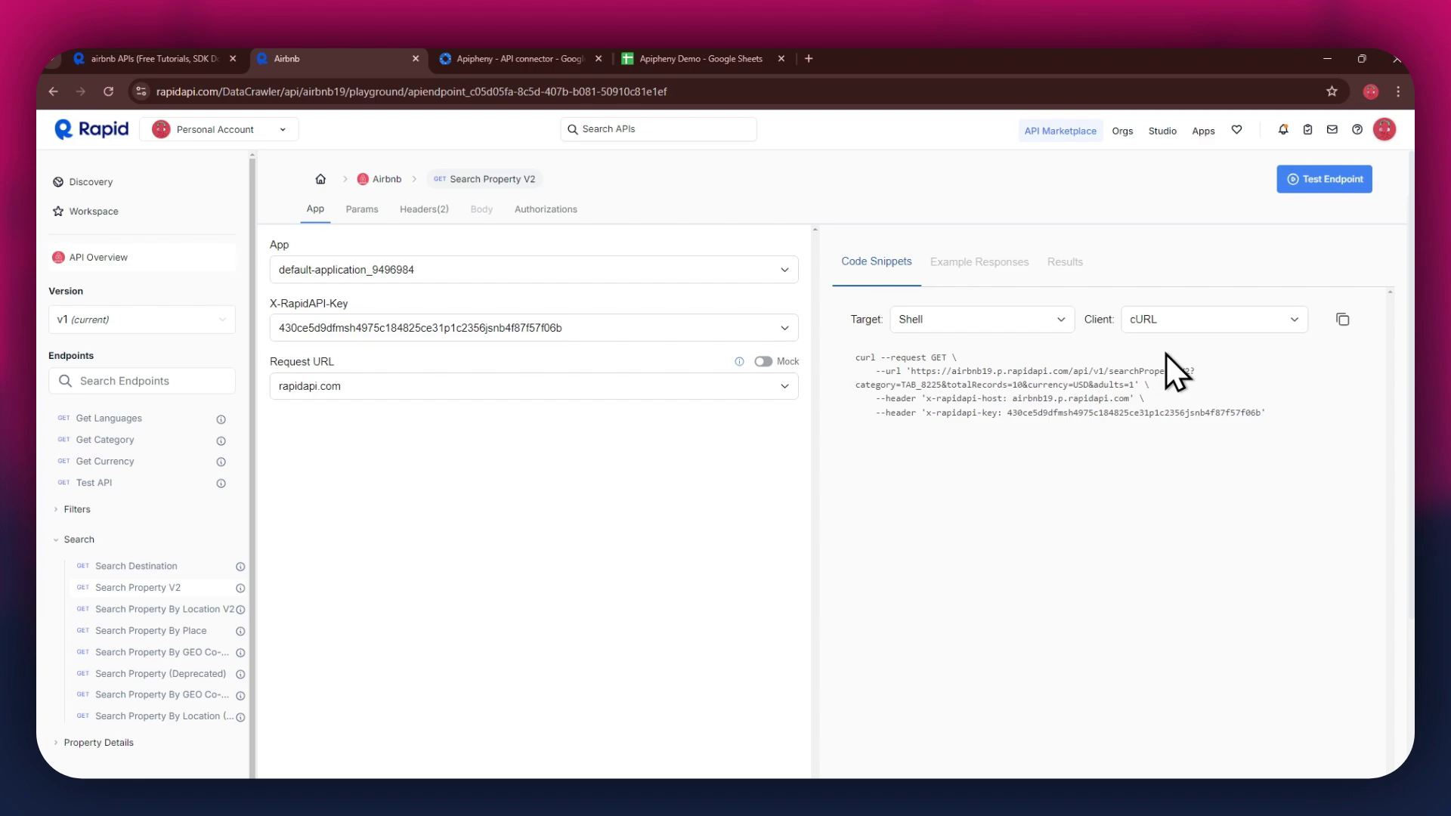
click(508, 58)
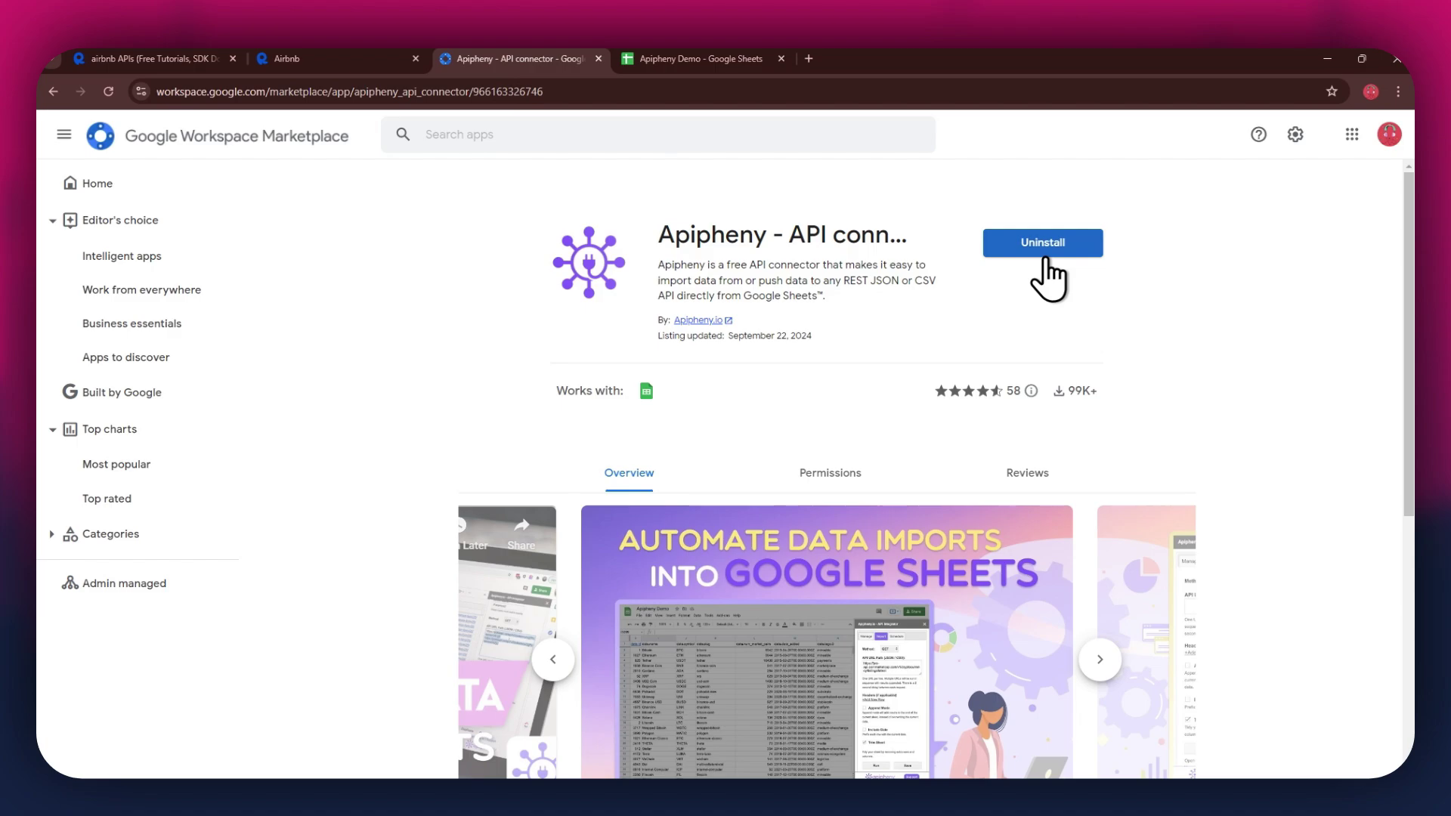
Step: Leave the installed Apipheny listing for the empty Apipheny Demo spreadsheet
click(652, 61)
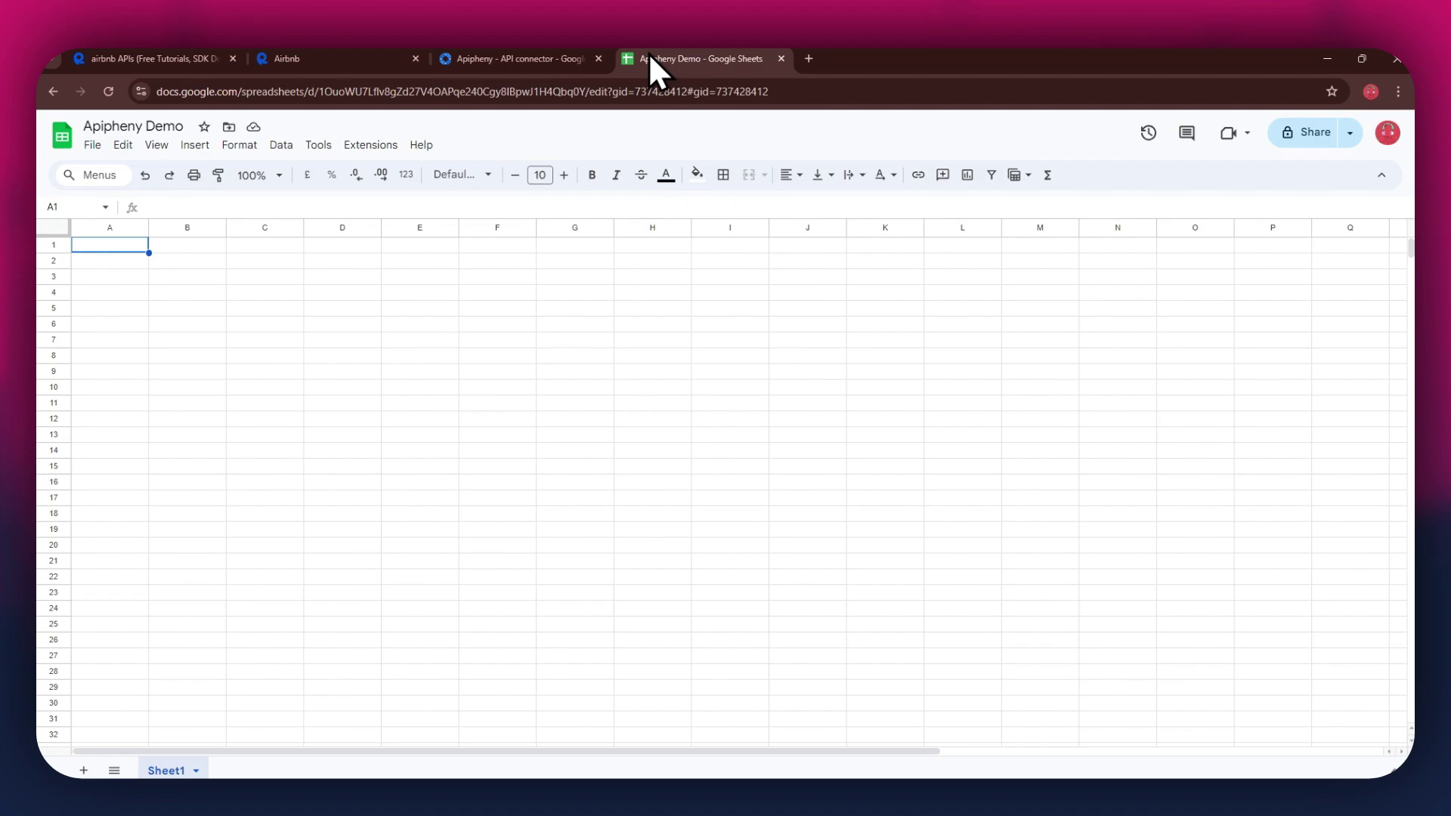
Step: Open Apipheny's Import API panel via Extensions > Apipheny - API connector and select API URL Path
click(385, 147)
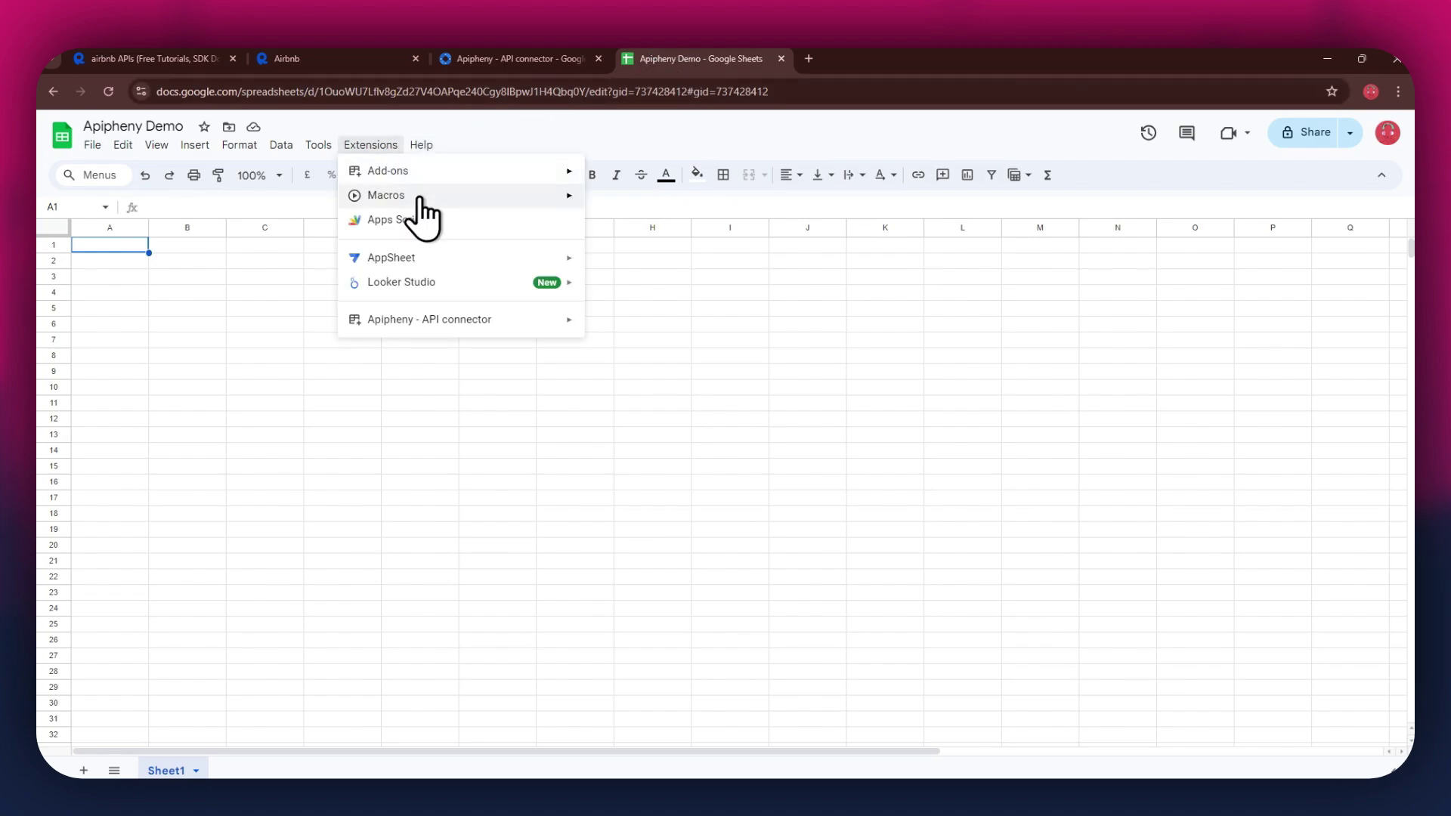
mouse_move(531, 316)
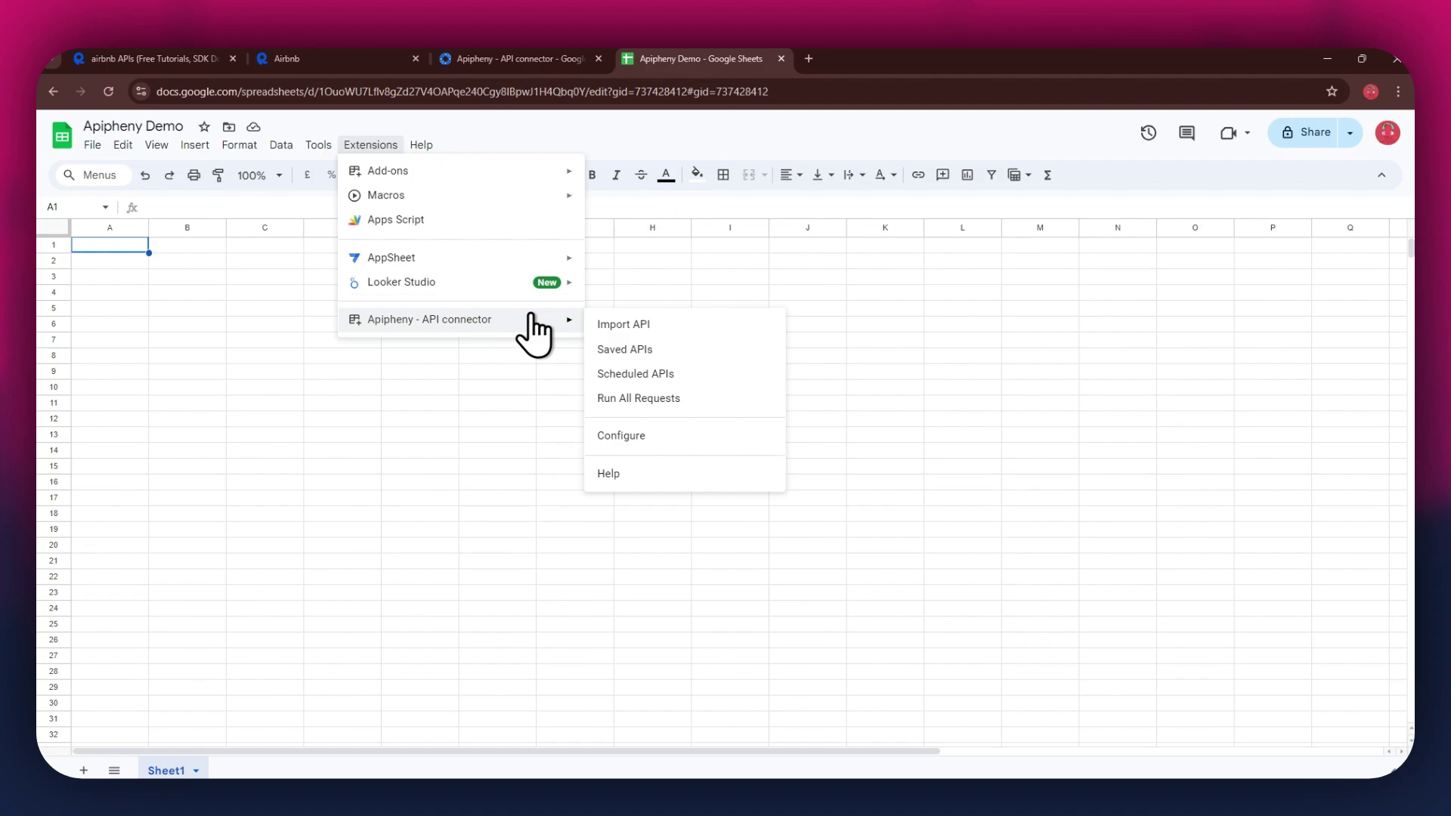
click(688, 325)
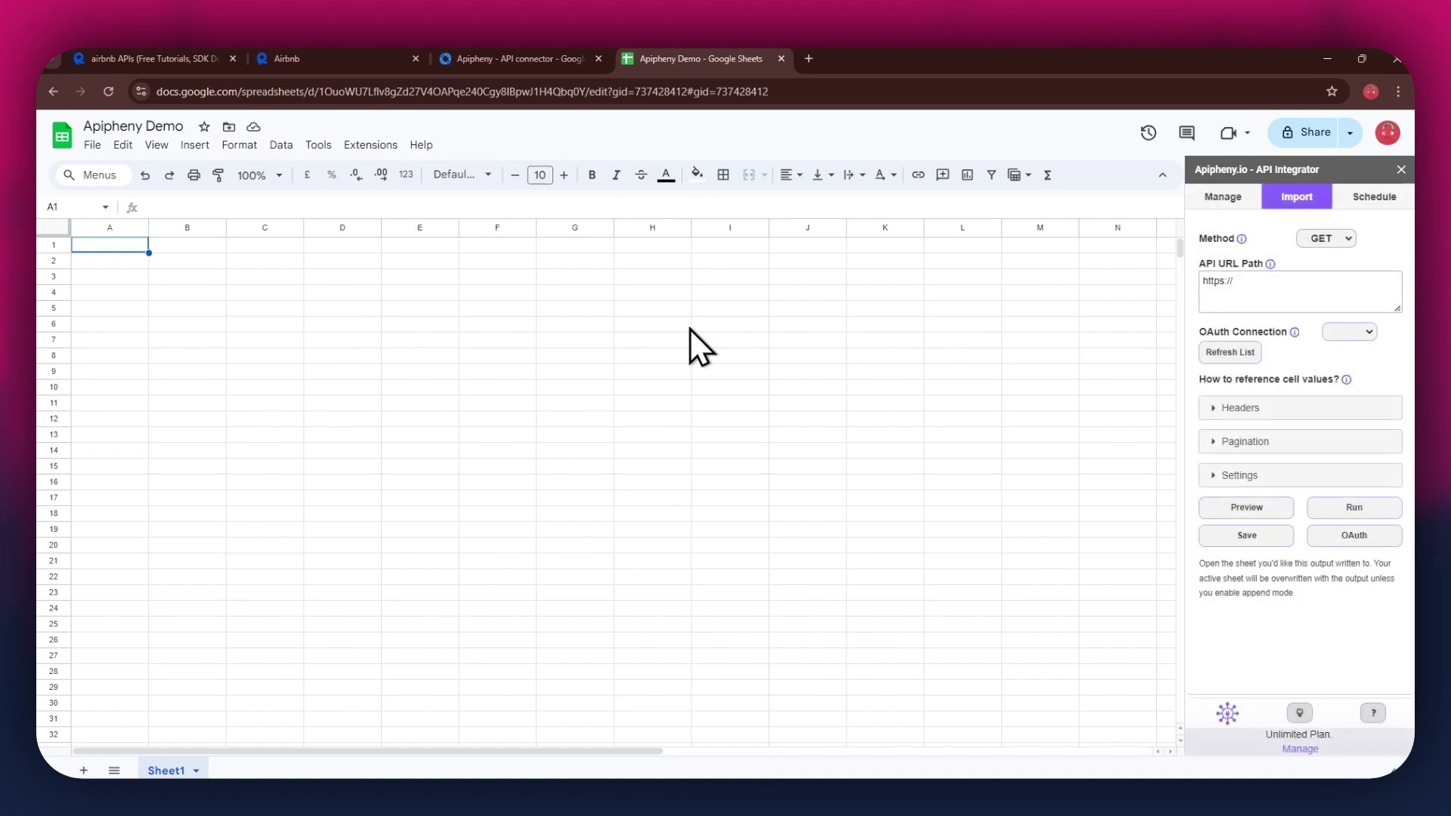
click(1257, 288)
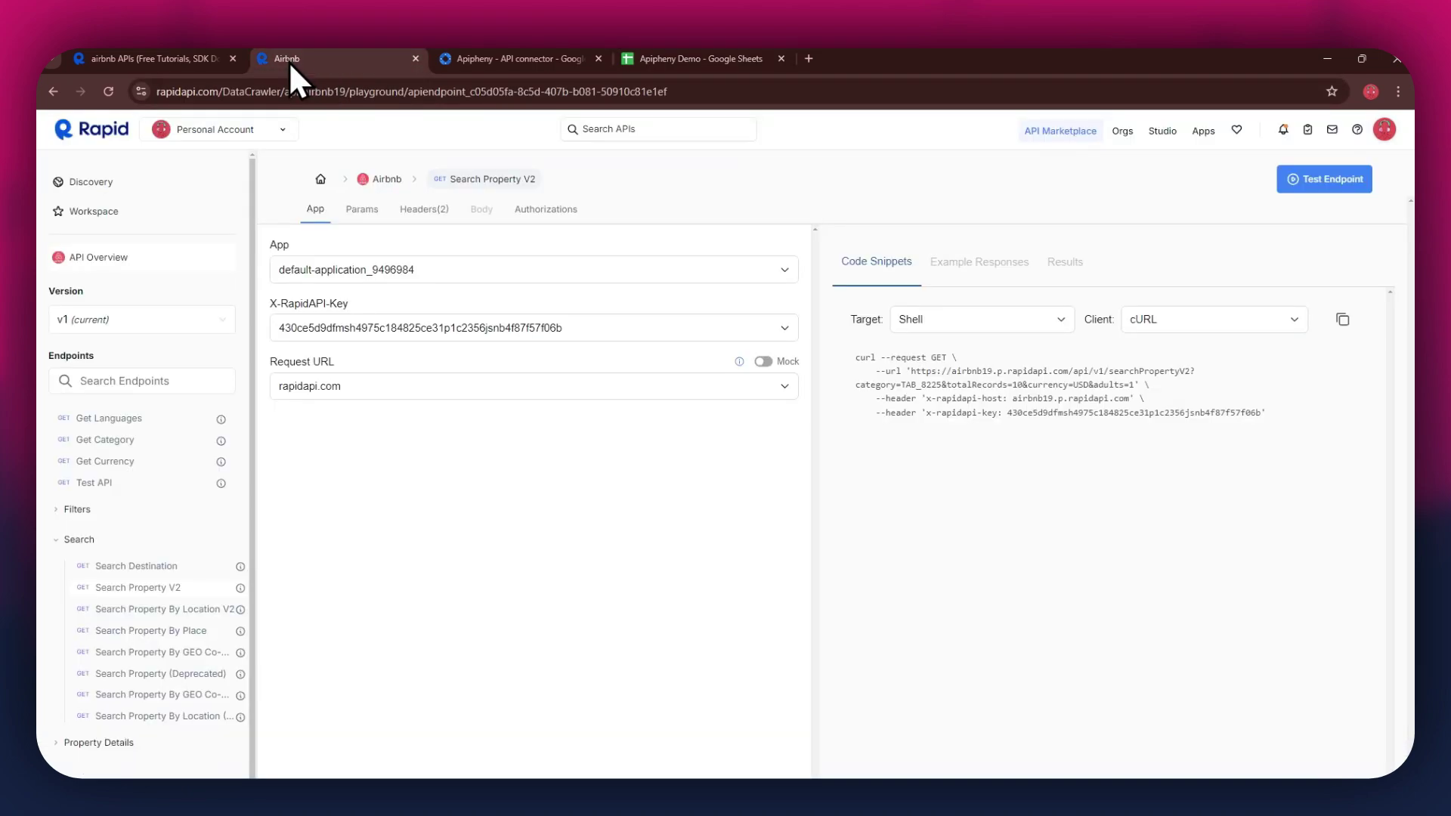
Step: Paste the Search Property V2 request URL from the cURL snippet into API URL Path
drag(911, 371, 1132, 390)
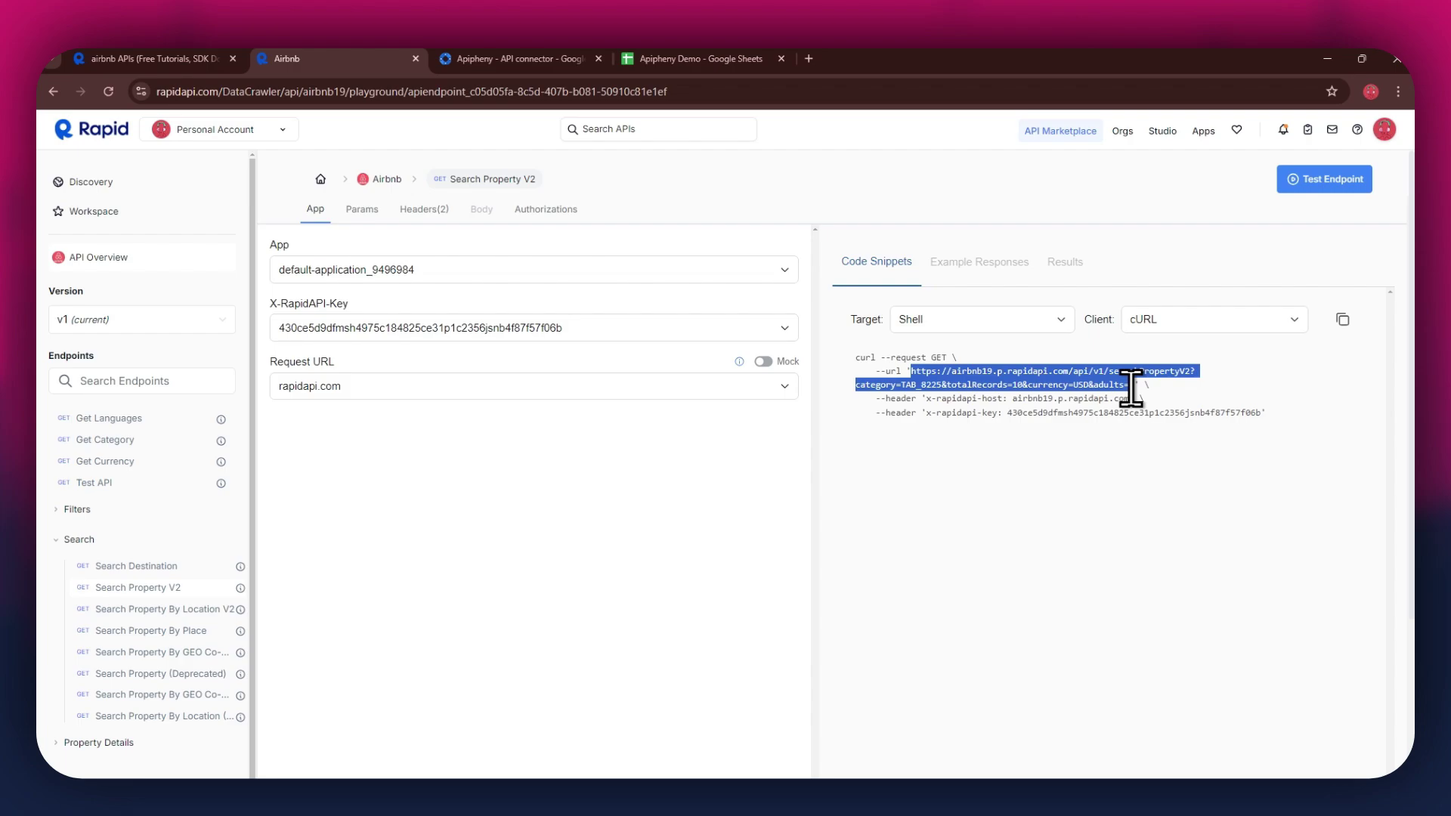
click(714, 54)
click(1286, 281)
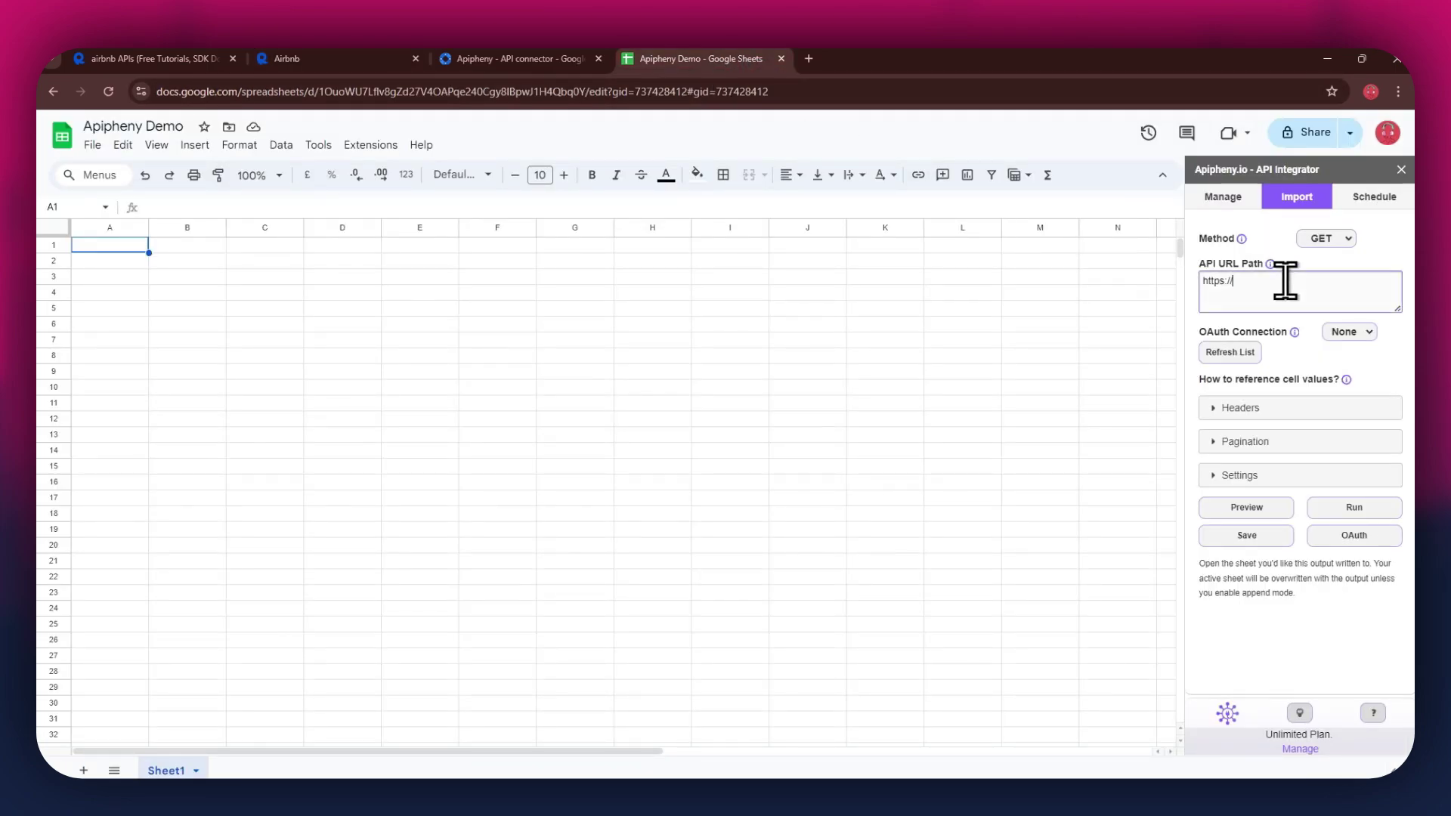
key(ctrl+a)
text(https://airbnb19.p.rapidapi.com/api/v1/searchPropertyV2?category=TAB_8225&totalRecords=10&currency=USD&adults=1)
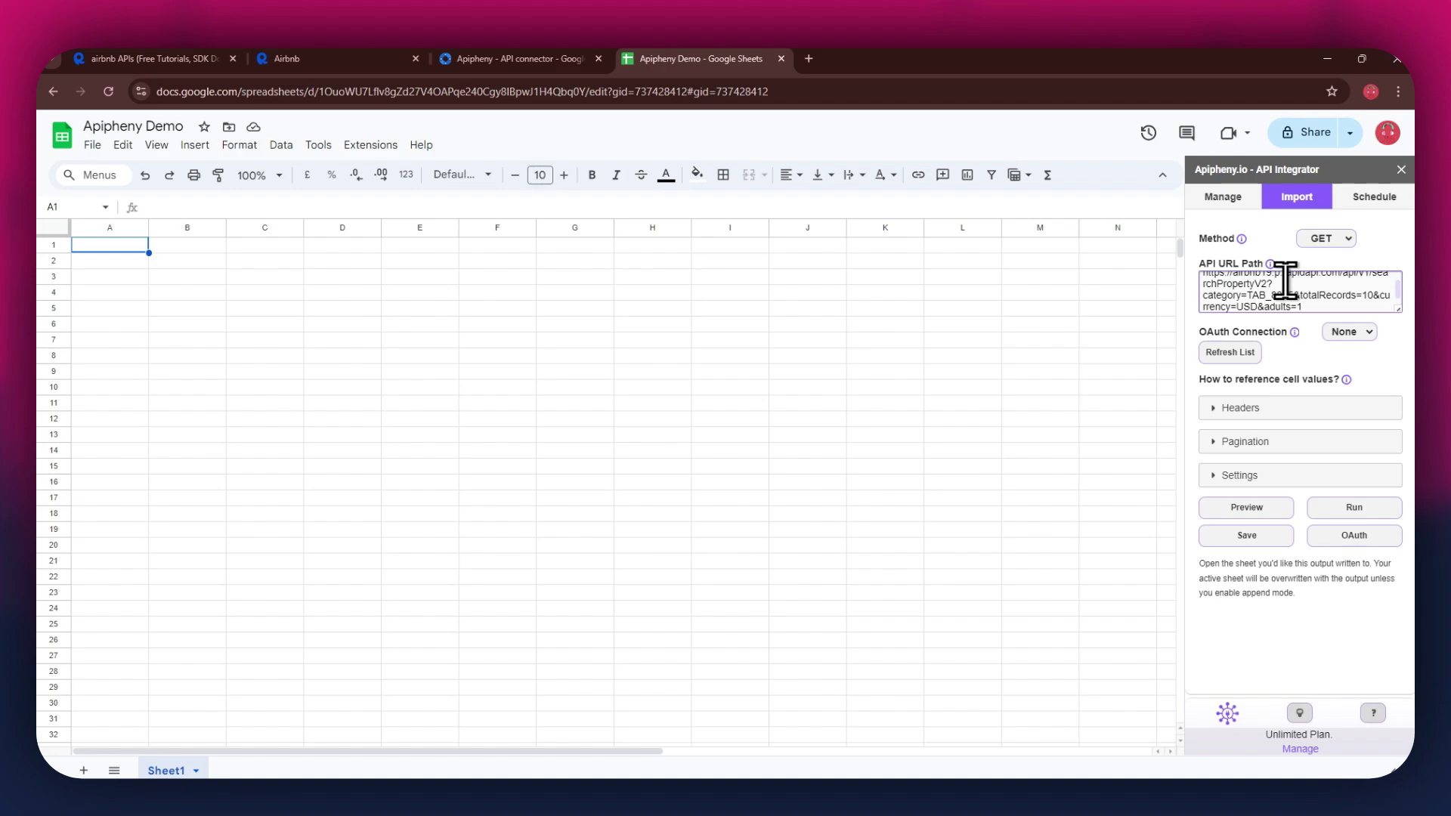
Step: Add two header rows and set the first to x-rapidapi-host: airbnb19.p.rapidapi.com
click(1214, 409)
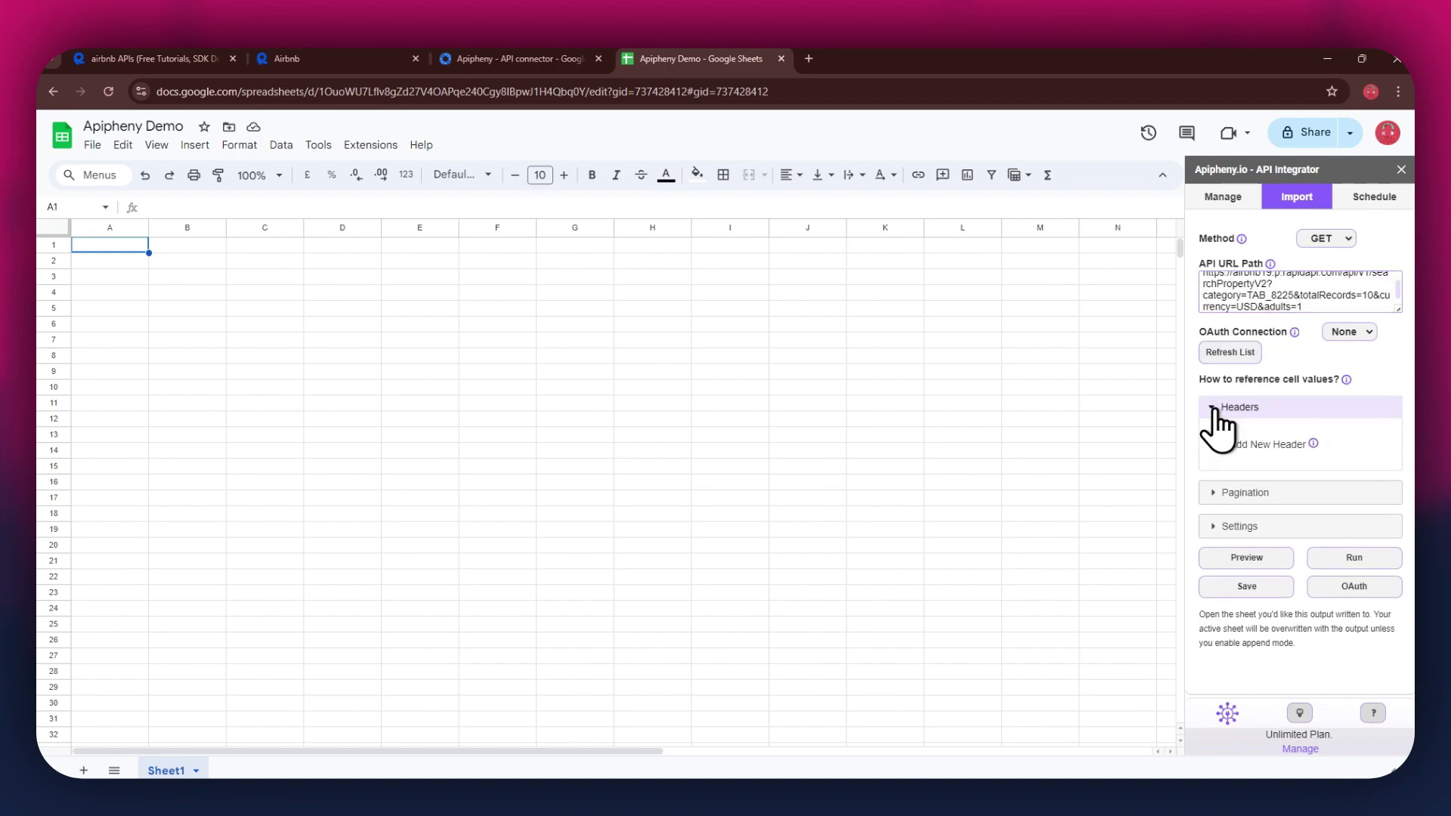
click(1226, 444)
click(1232, 468)
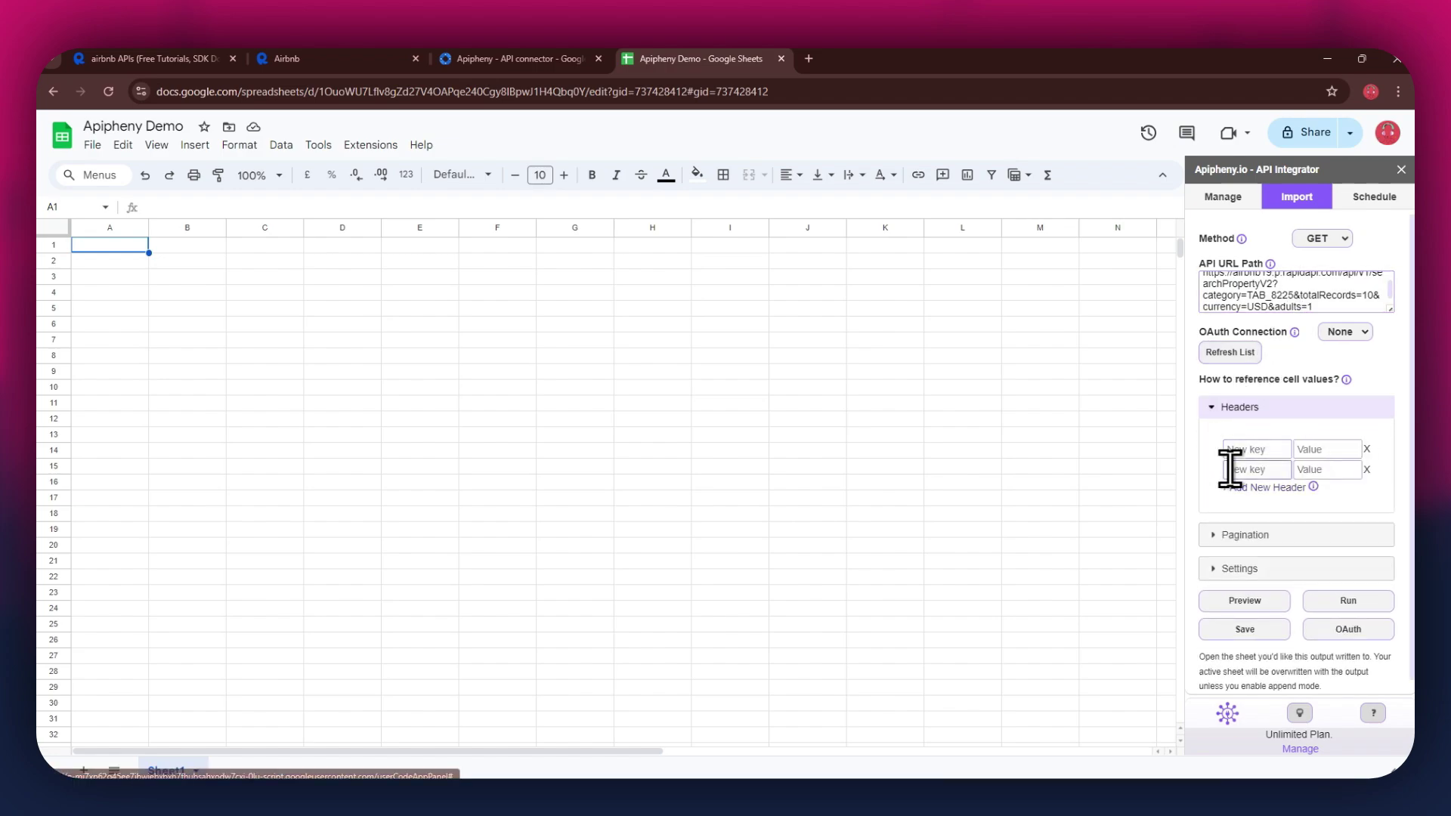
click(302, 59)
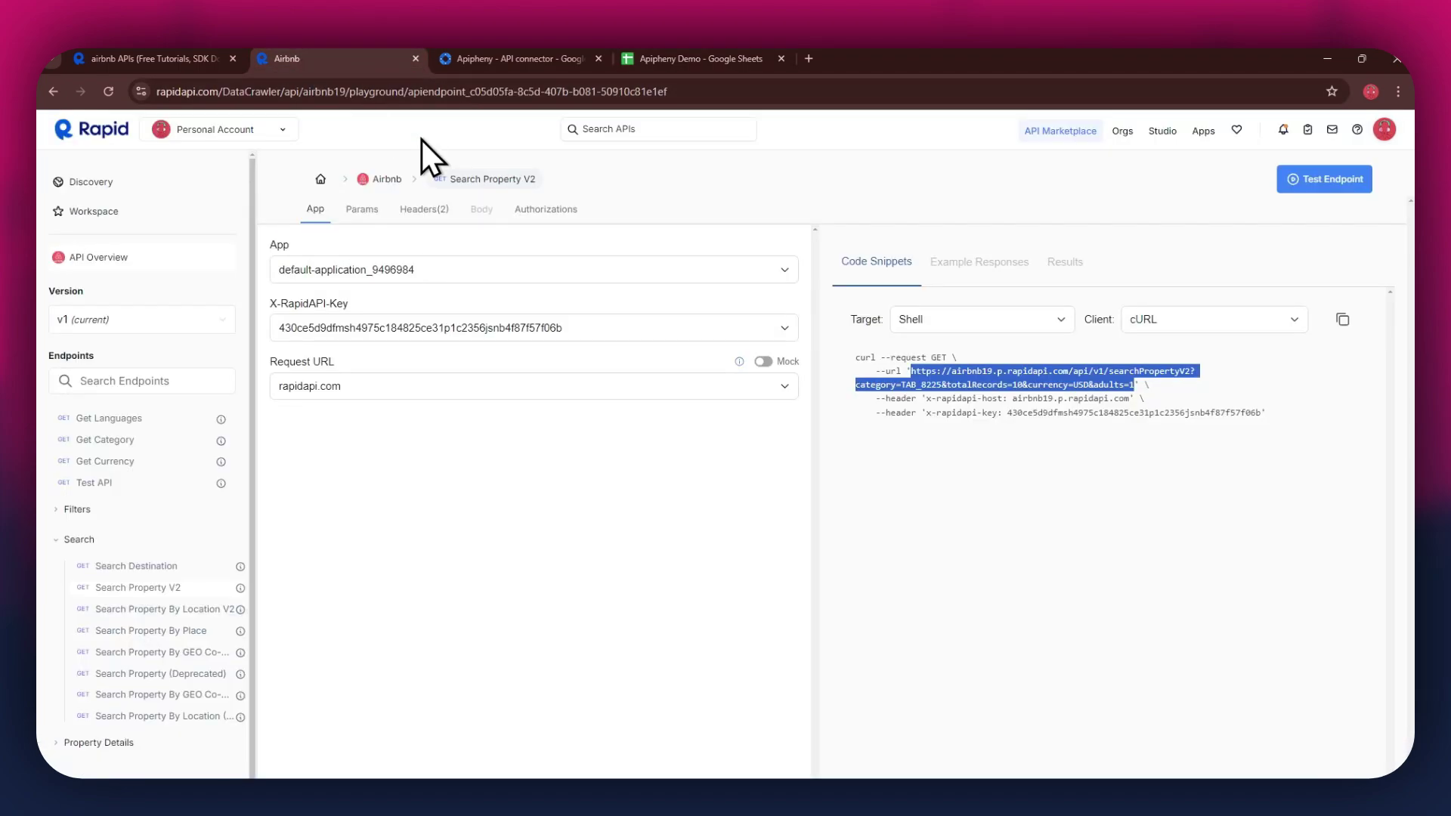
drag(926, 398, 995, 399)
click(737, 62)
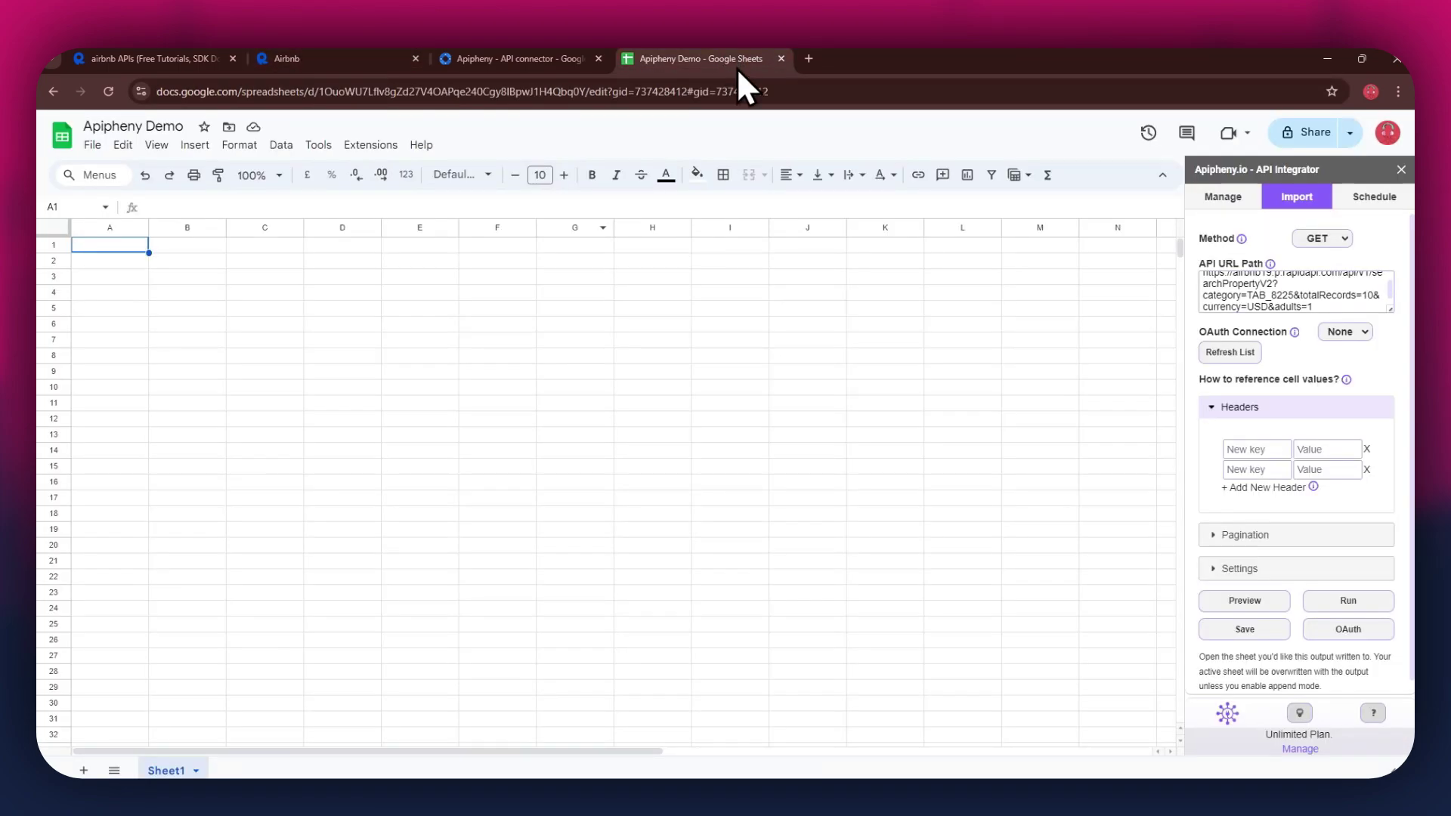
click(1254, 449)
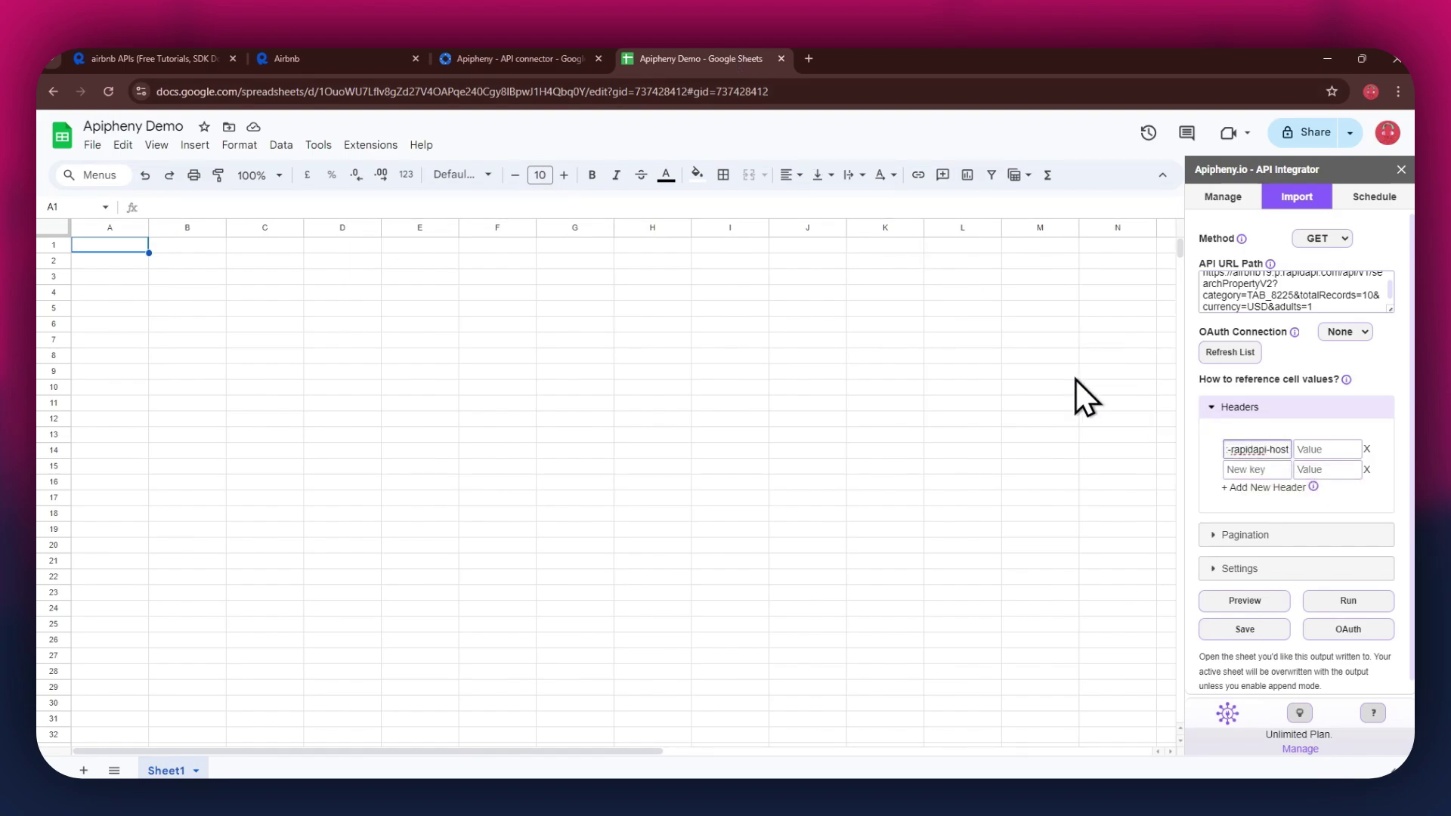
click(310, 58)
drag(1013, 398, 1131, 400)
click(701, 58)
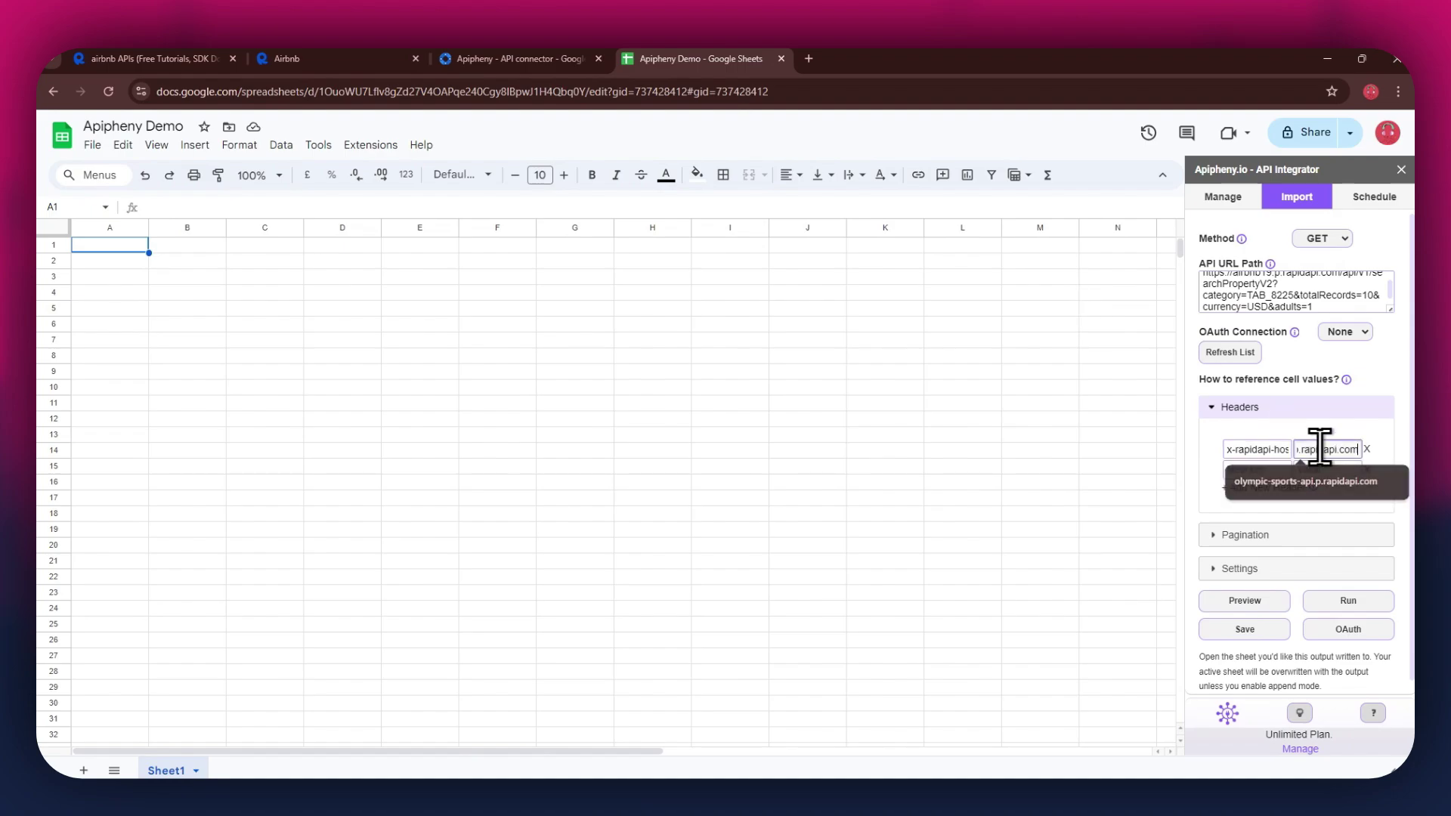
Step: Fill the second header with x-rapidapi-key and the RapidAPI key as its value
click(307, 58)
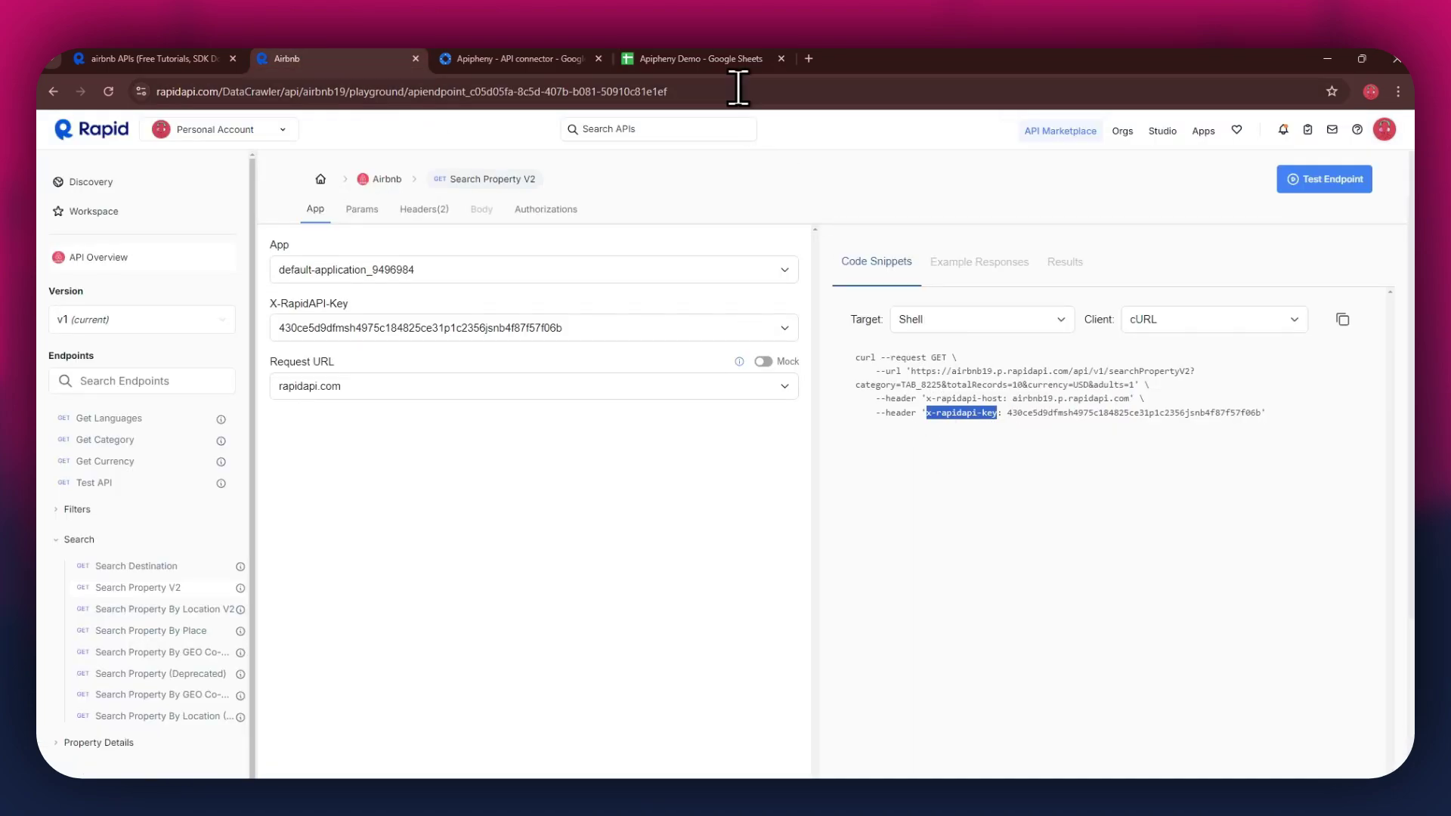
click(718, 61)
click(308, 58)
double_click(1069, 415)
click(738, 58)
click(1329, 466)
key(ctrl+v)
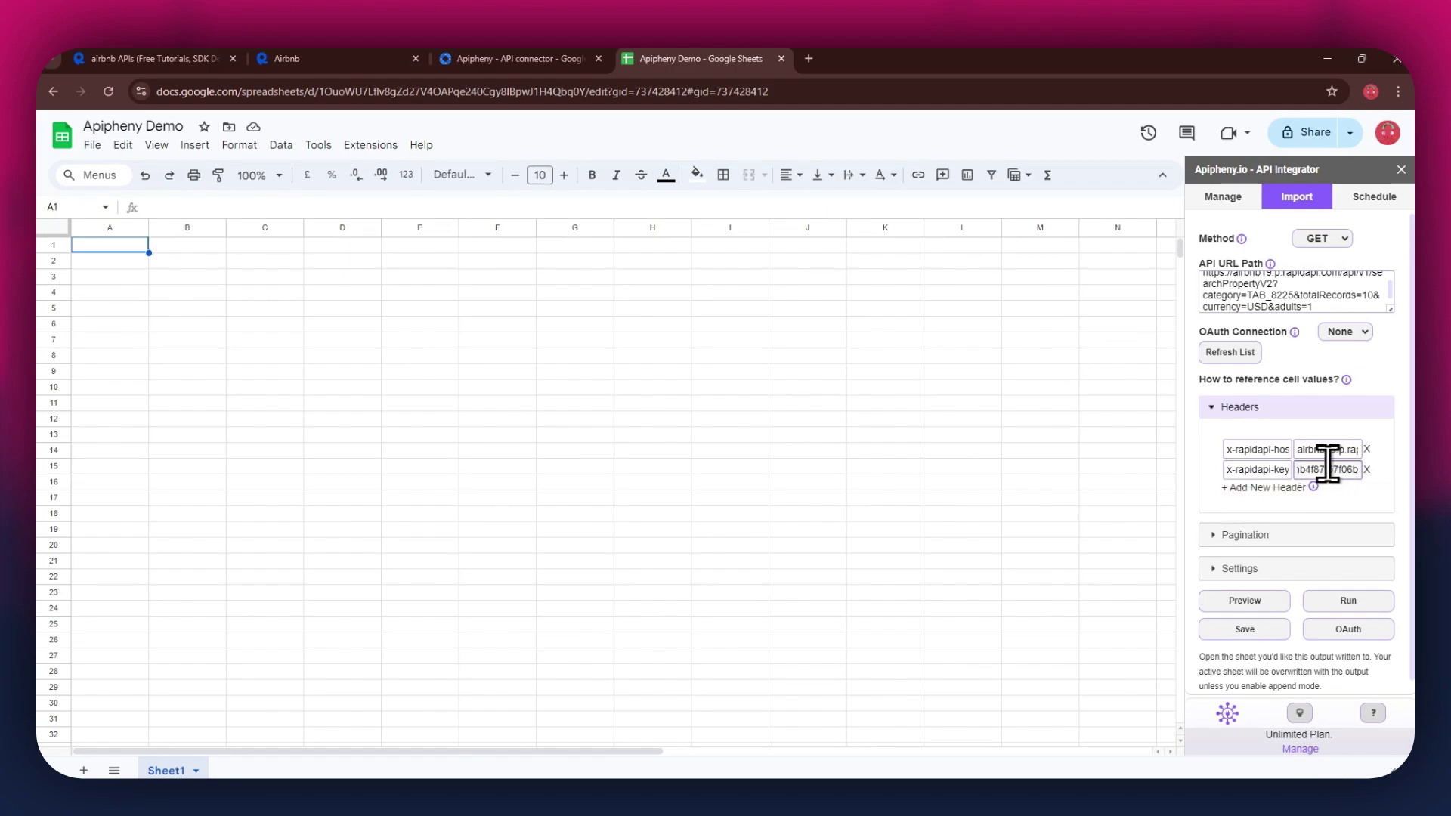
Step: Run the request, confirm overwriting Sheet1, and review the imported Airbnb listings
click(1347, 603)
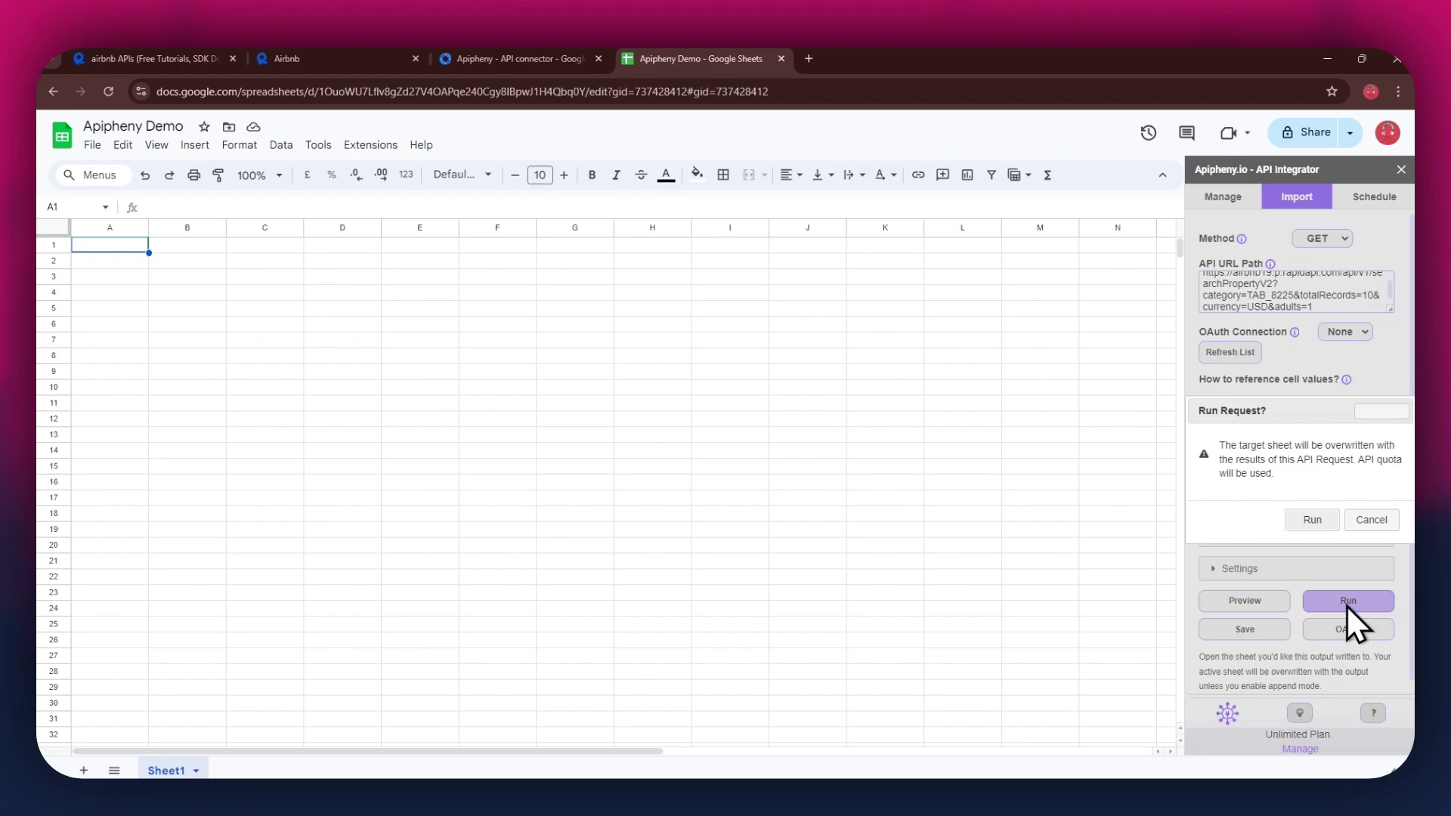
click(1324, 523)
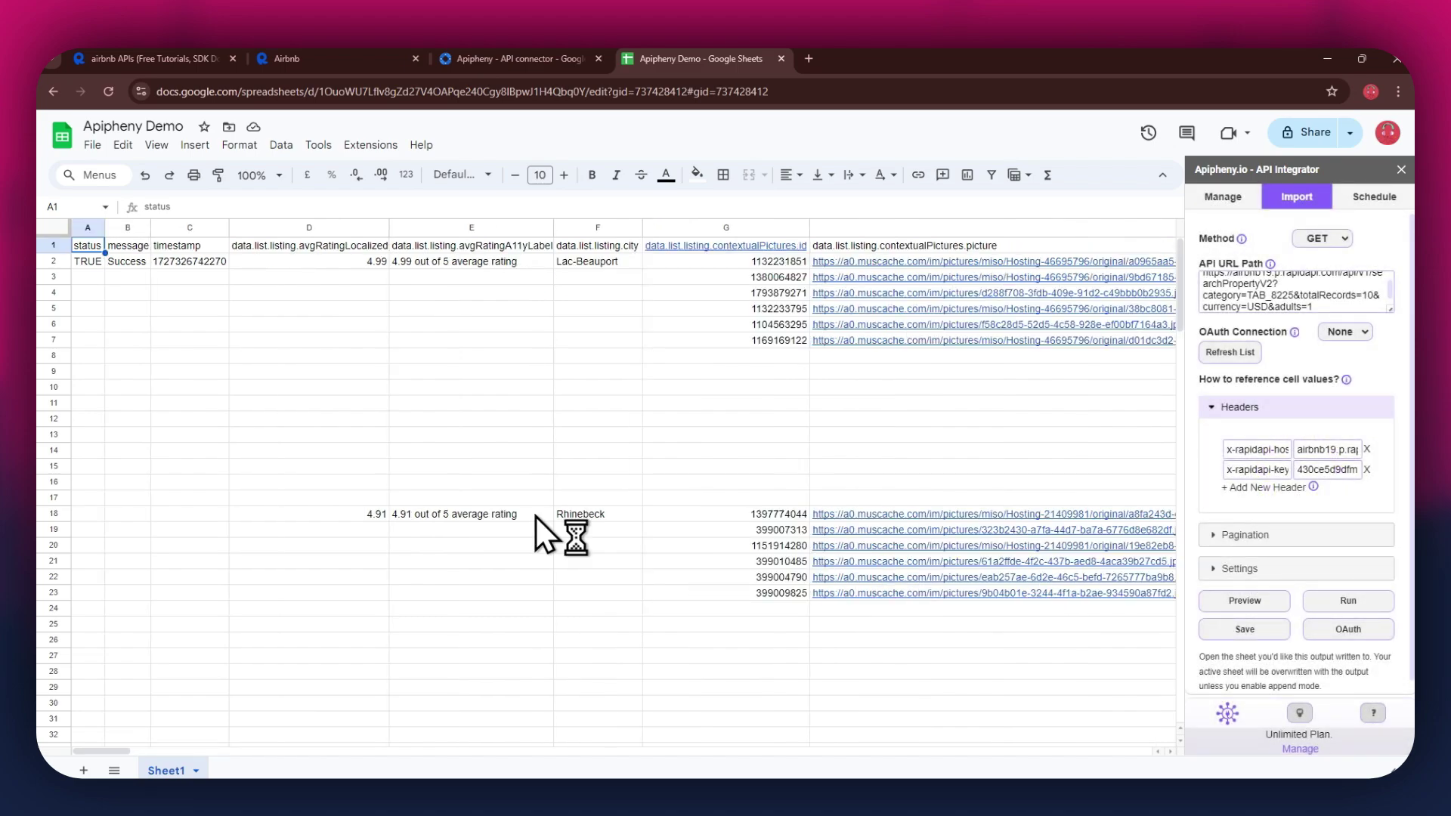
mouse_move(127, 751)
mouse_down()
mouse_move(178, 769)
mouse_move(142, 767)
mouse_up()
scroll(401, 551, down, 10)
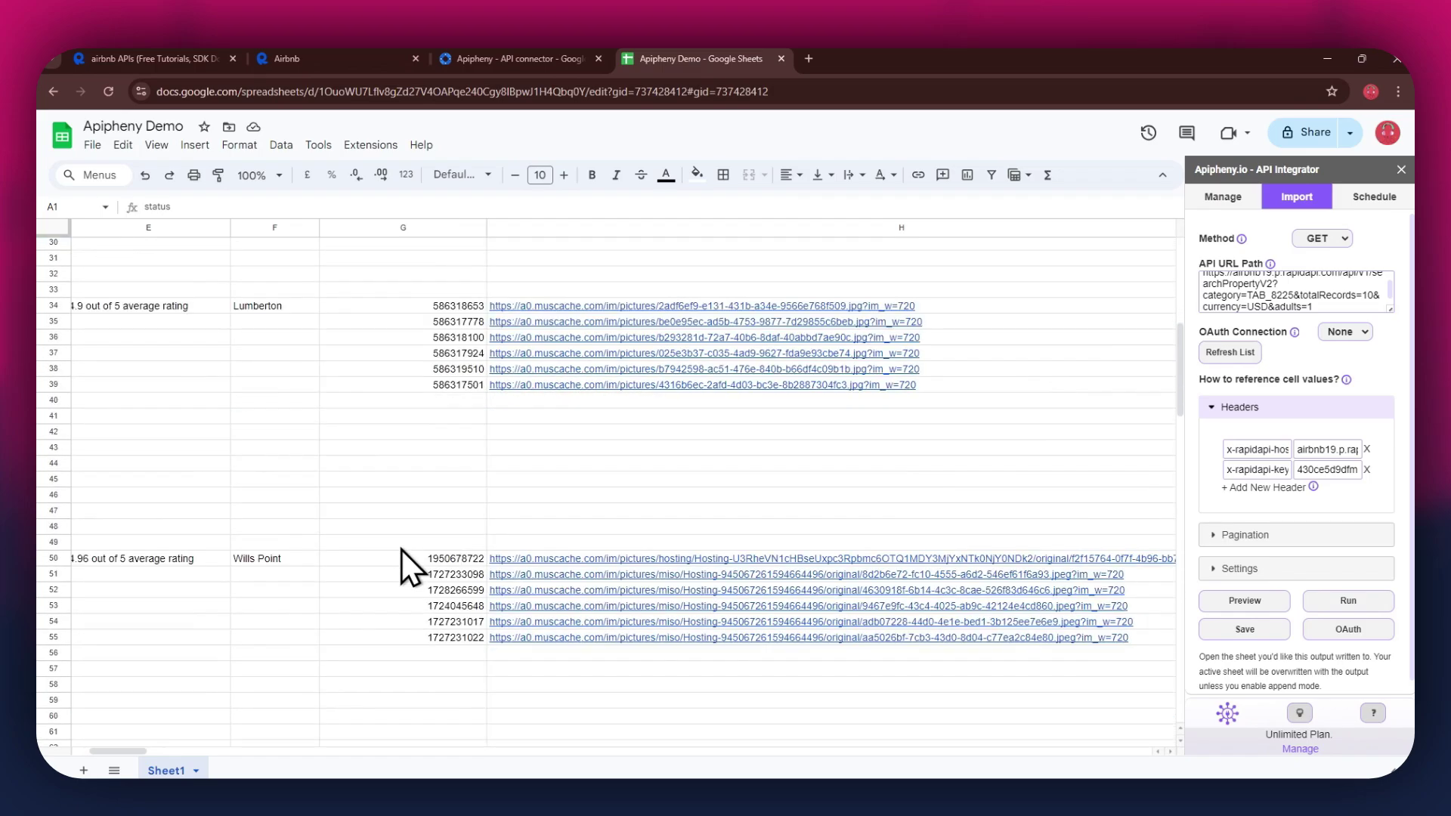
scroll(401, 550, up, 15)
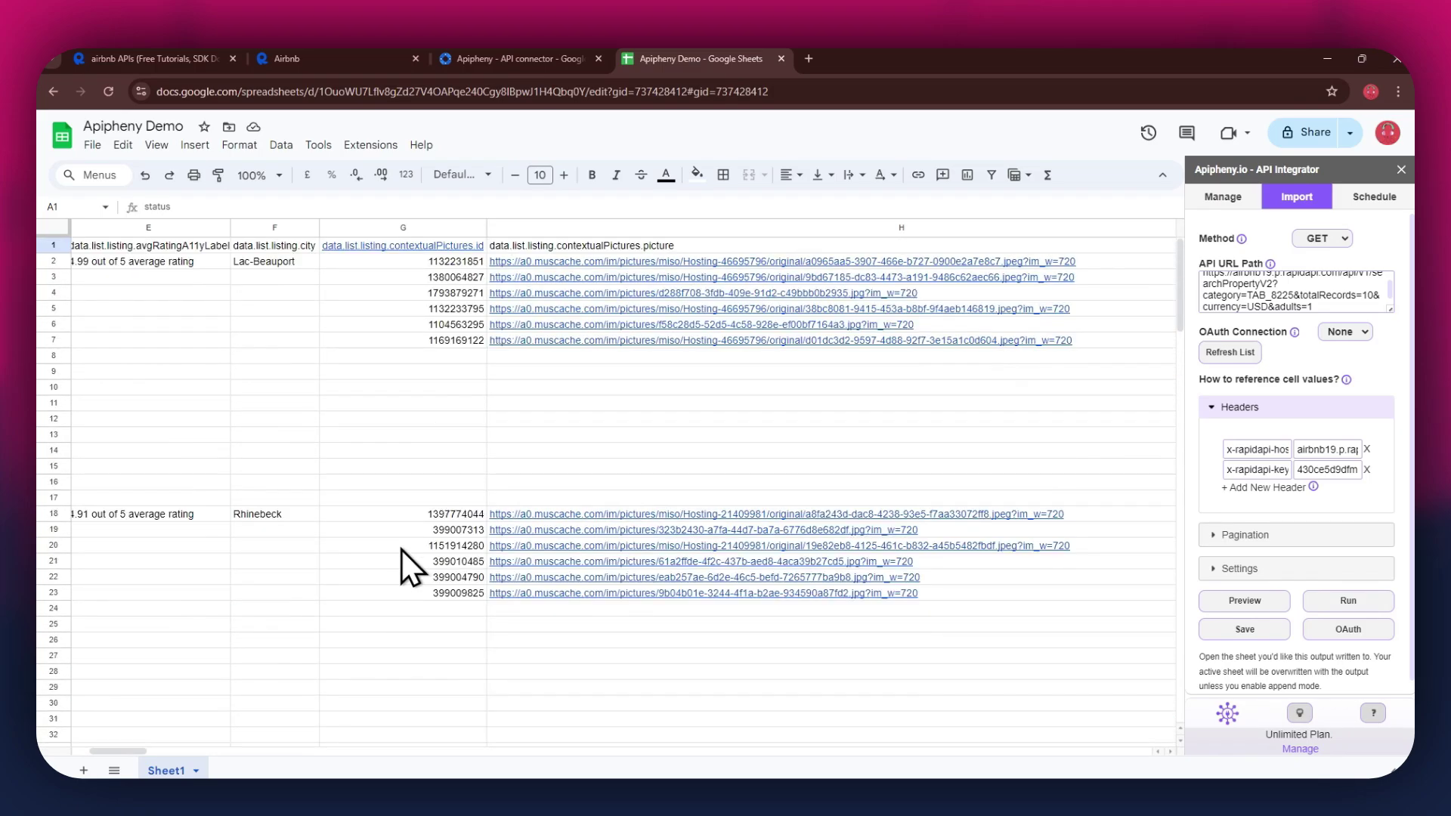
Step: Change the endpoint's adults query parameter from 1 to 5
click(317, 56)
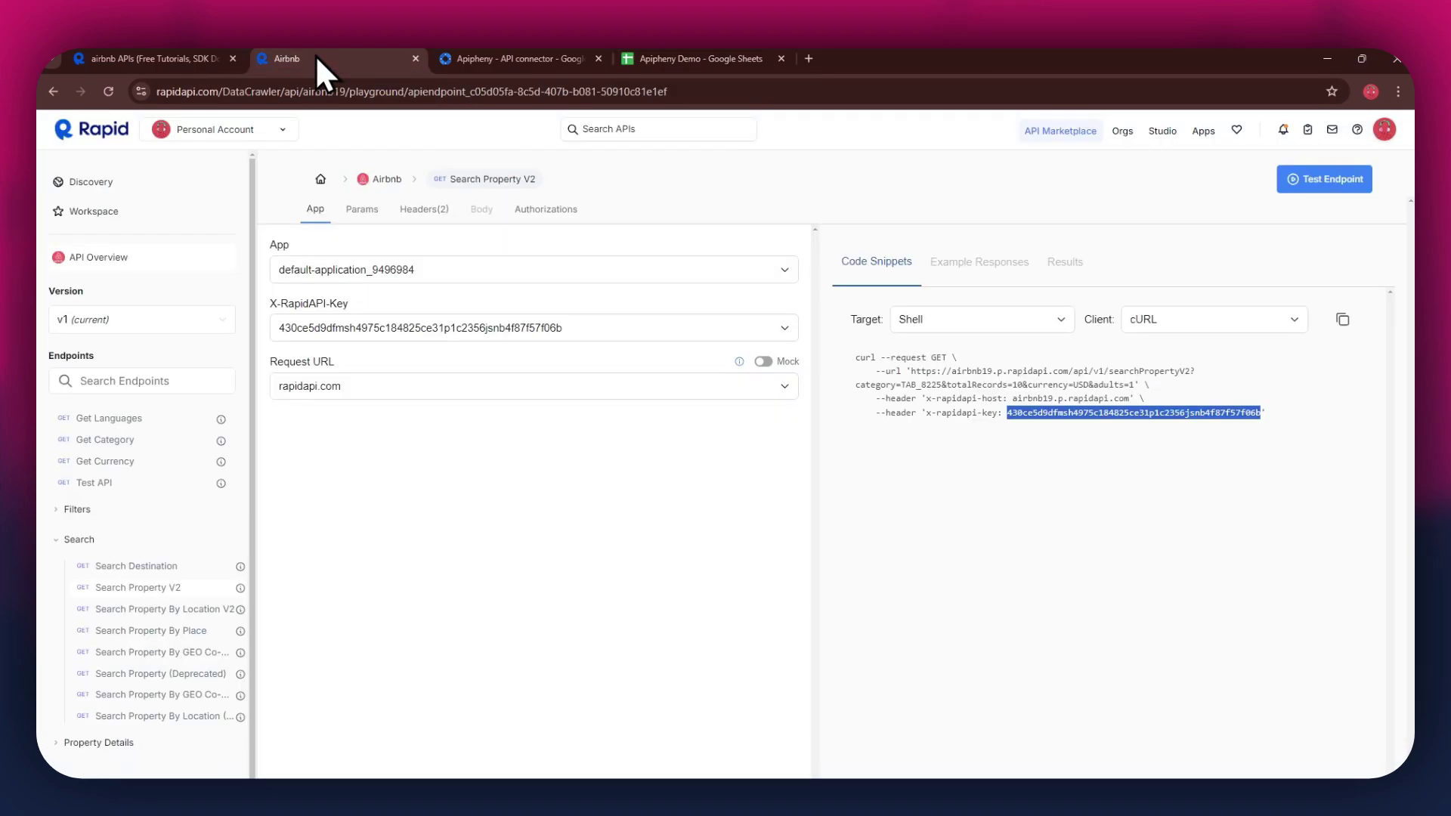
click(363, 211)
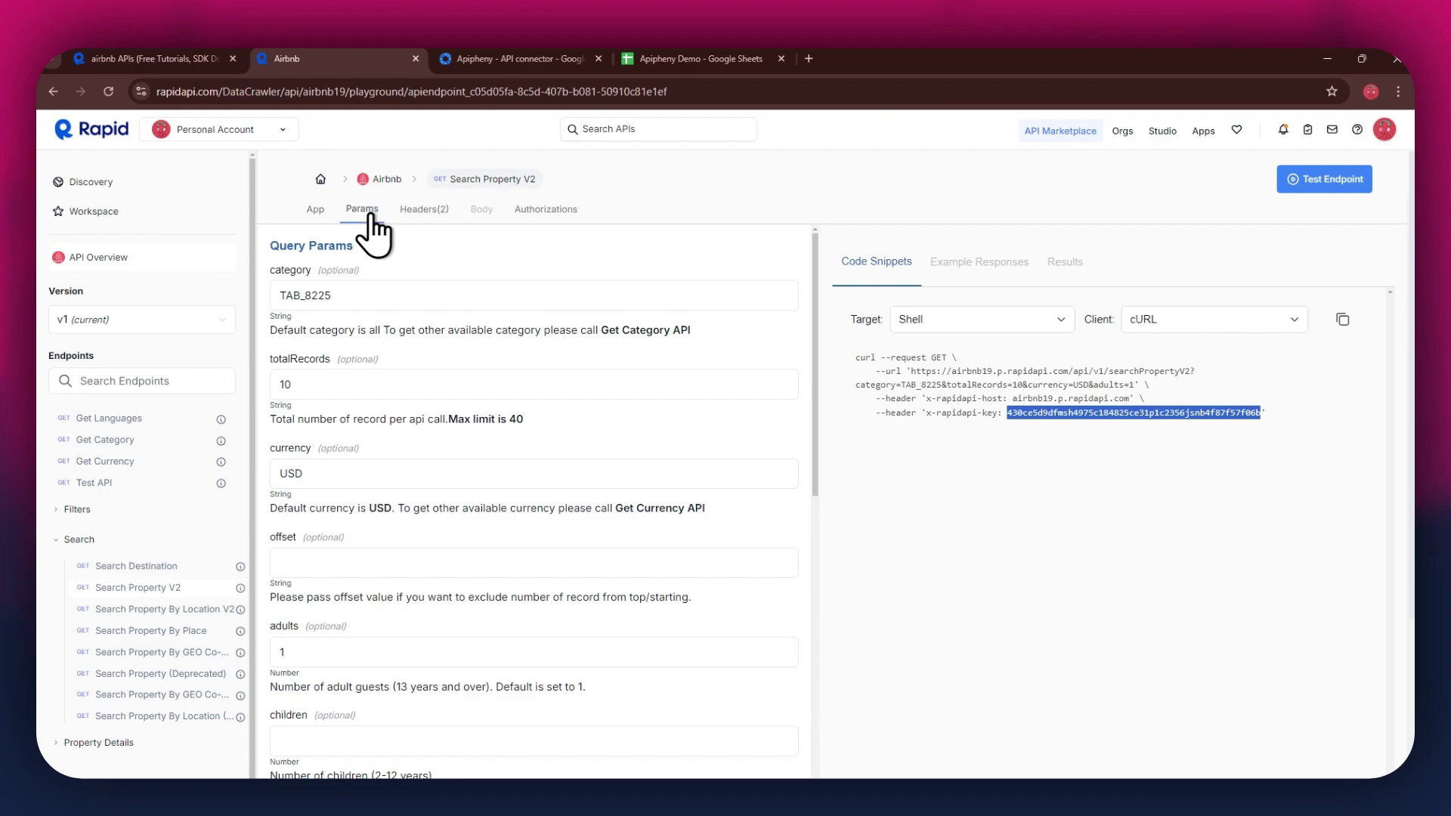
scroll(454, 393, down, 2)
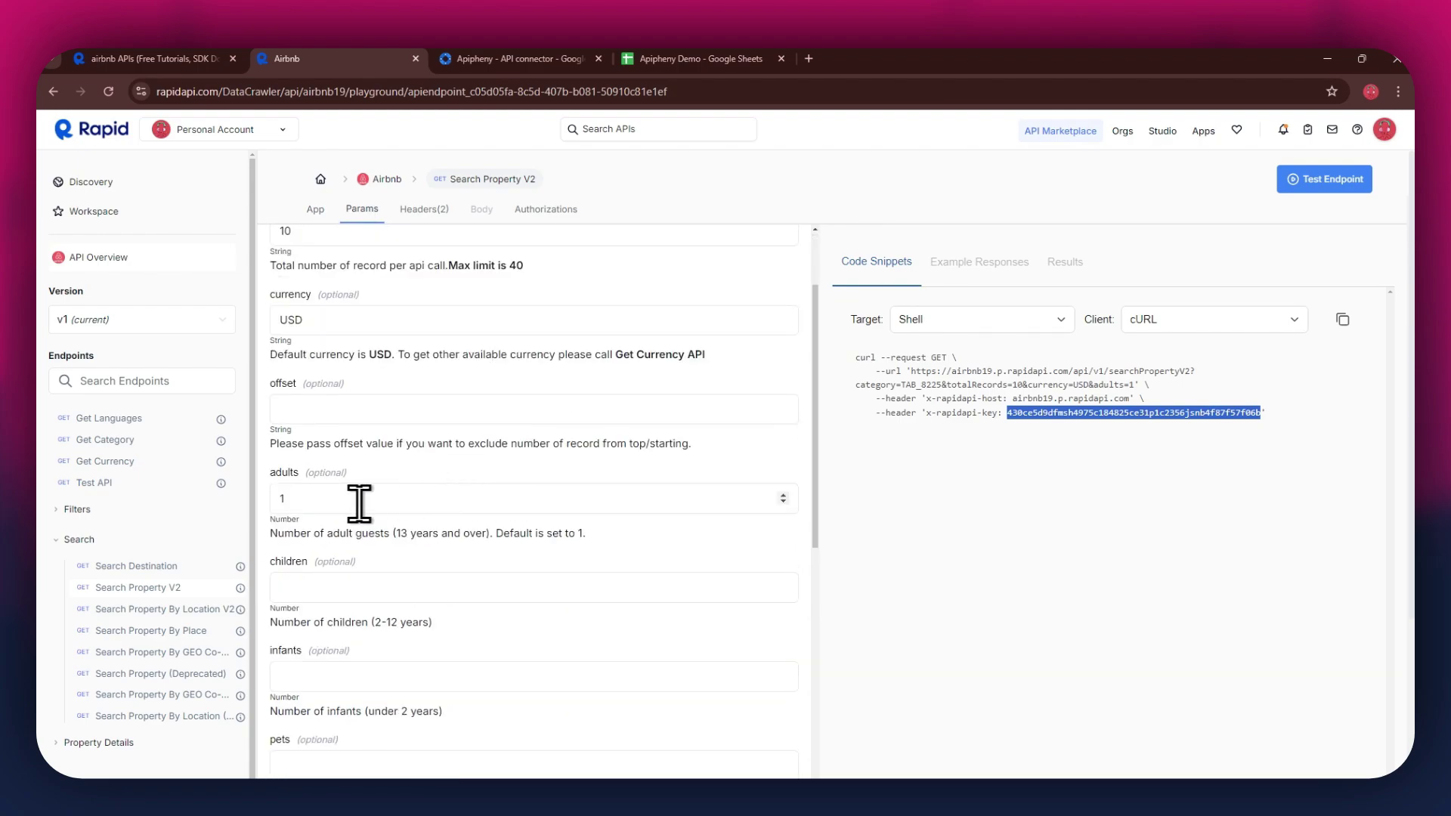
double_click(332, 497)
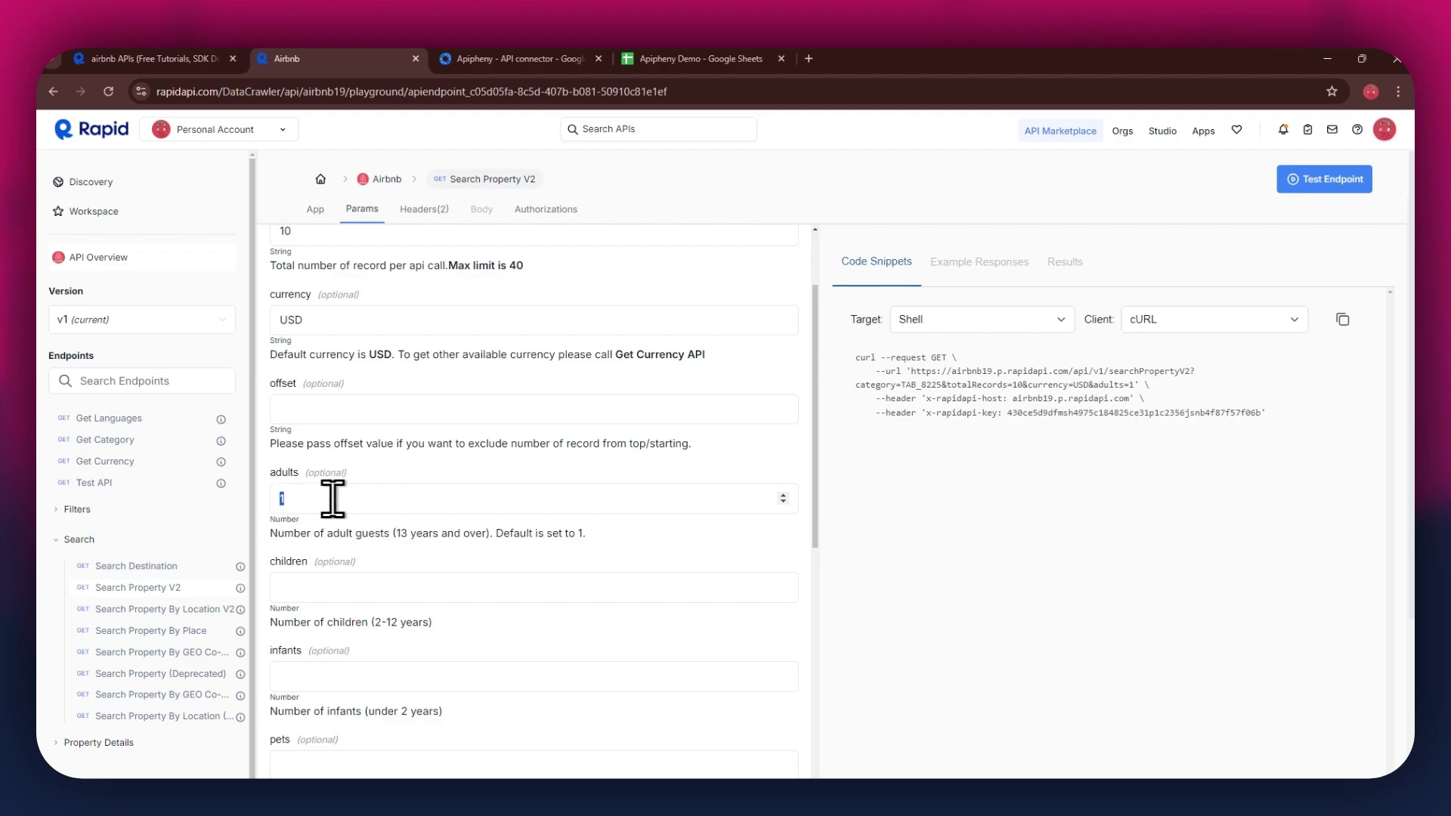
text(5)
Step: Copy the updated request URL ending in adults=5 and focus Apipheny's API URL Path field
drag(910, 371, 1134, 385)
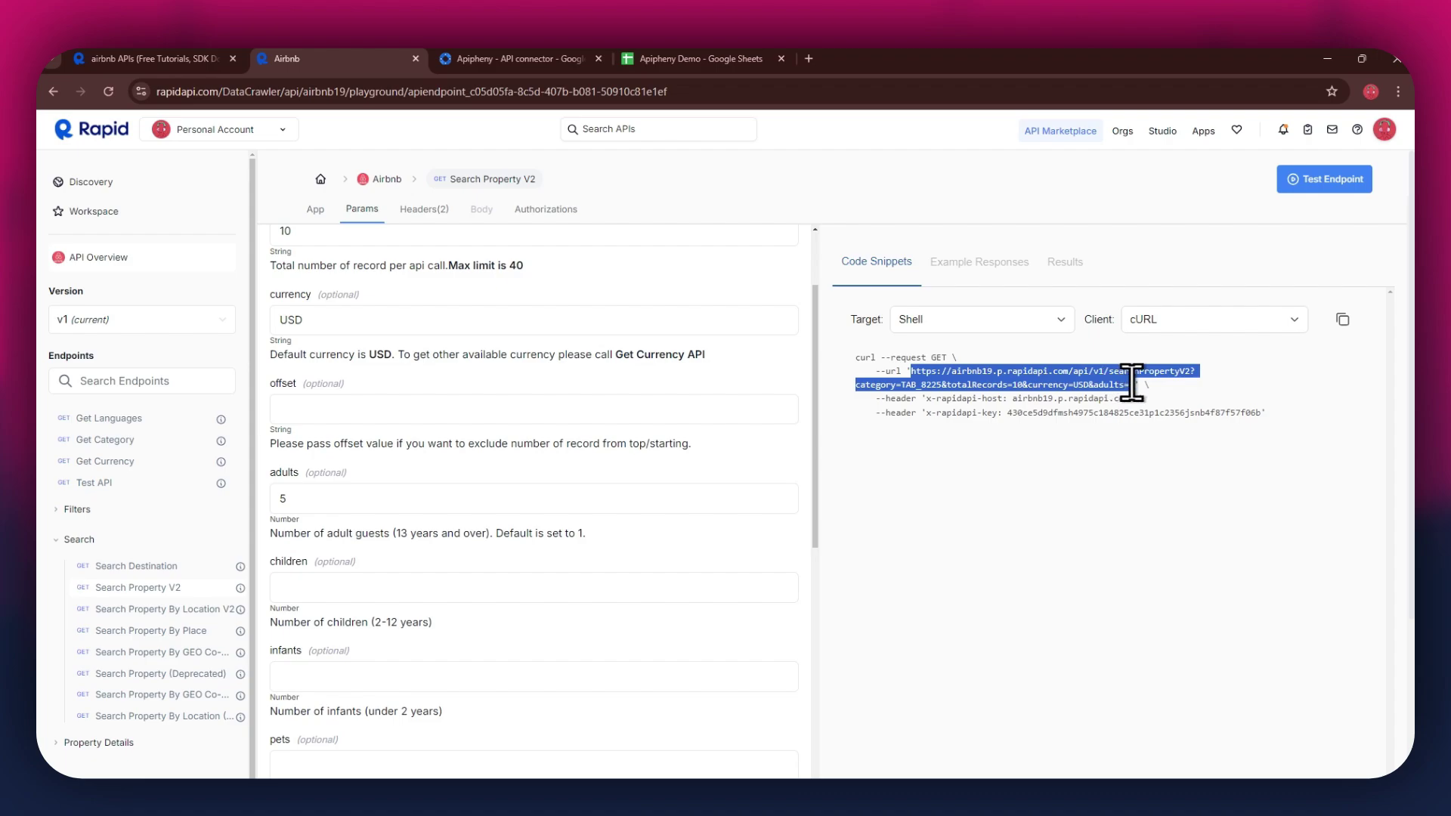
right_click(1143, 390)
click(1179, 399)
click(711, 59)
click(1315, 302)
Step: Replace API URL Path with the adults=5 URL, rerun and confirm, then review the new listings
key(ctrl+a)
key(ctrl+v)
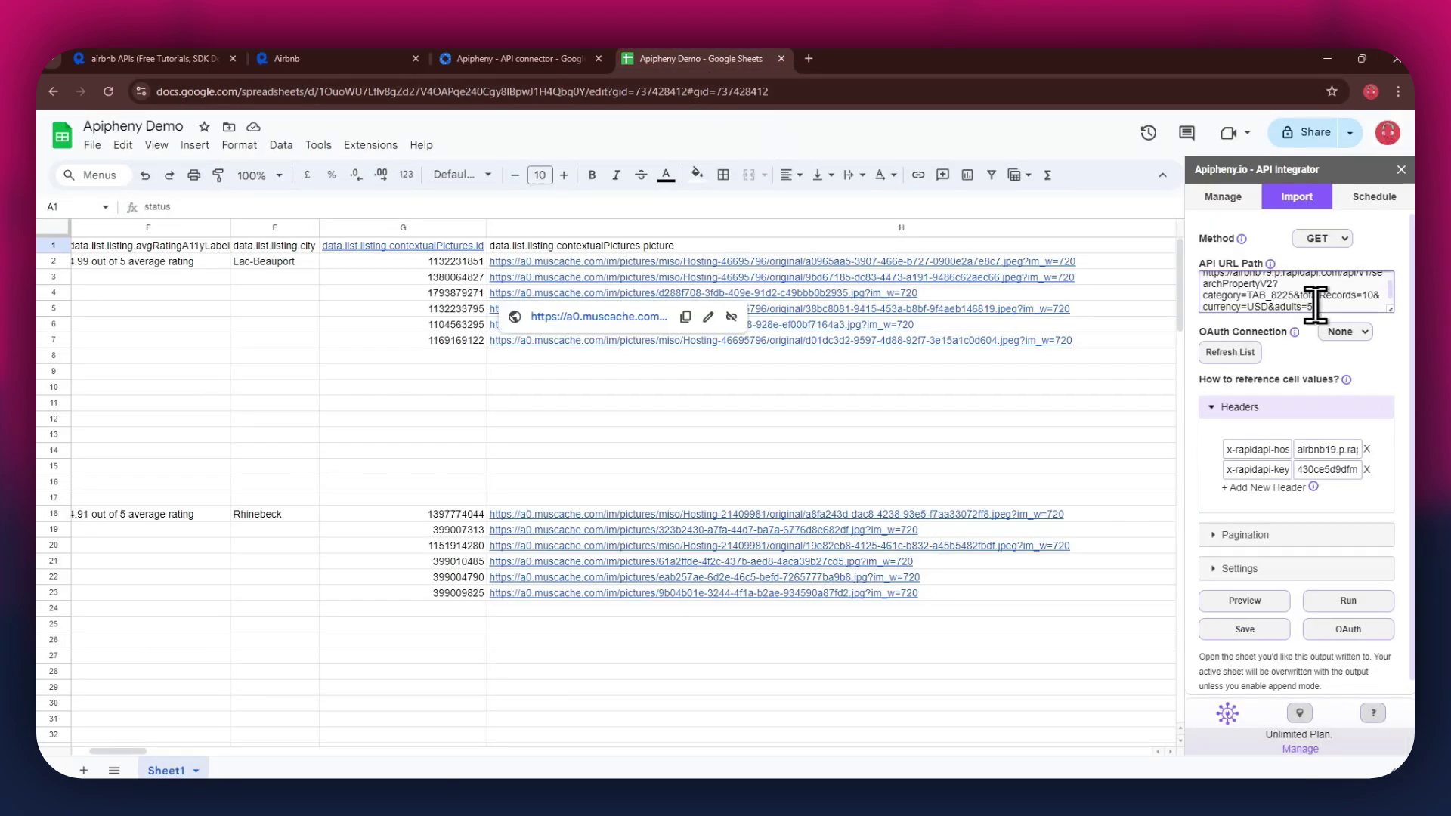
click(1345, 605)
click(1313, 518)
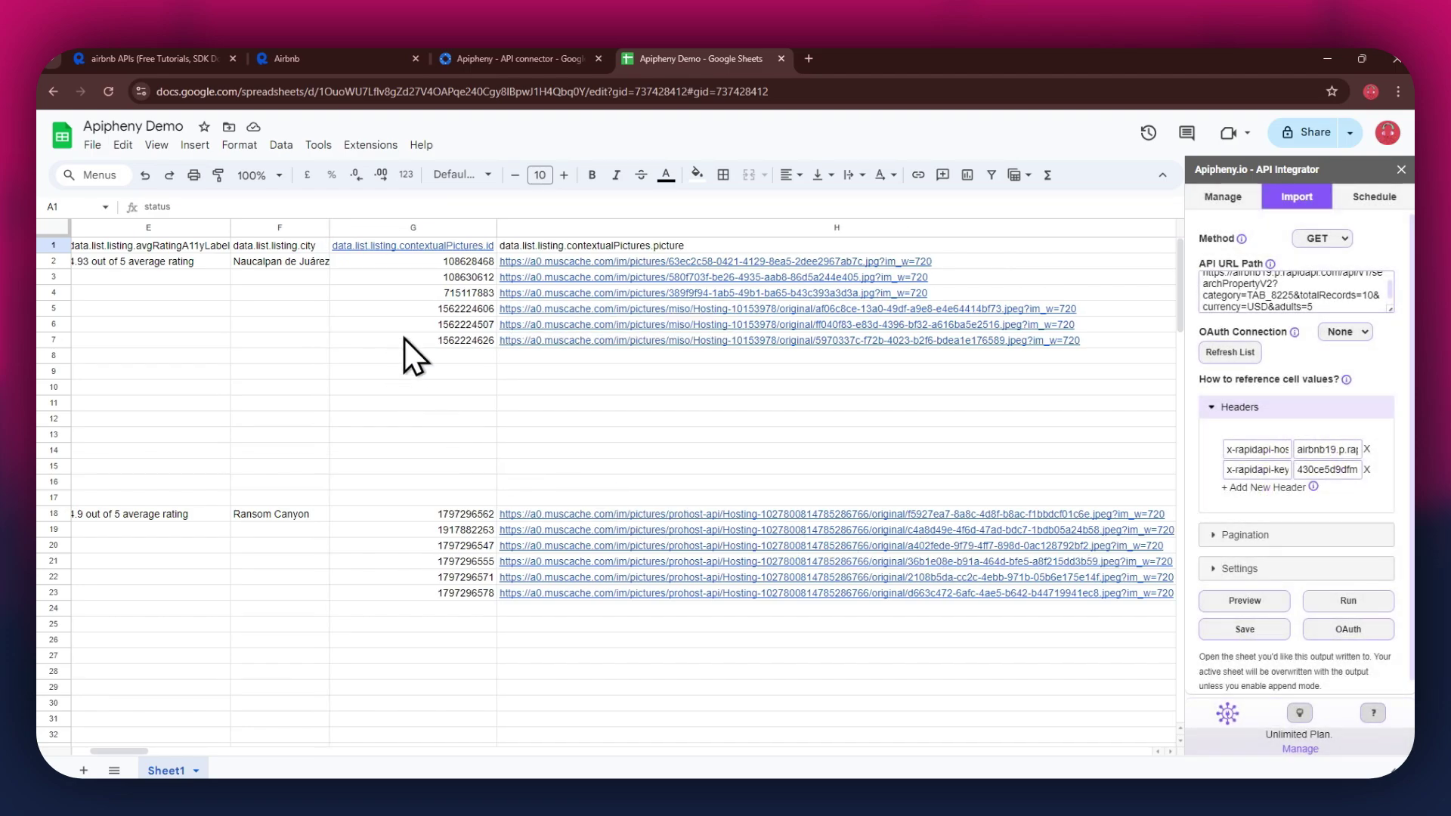
scroll(369, 478, down, 7)
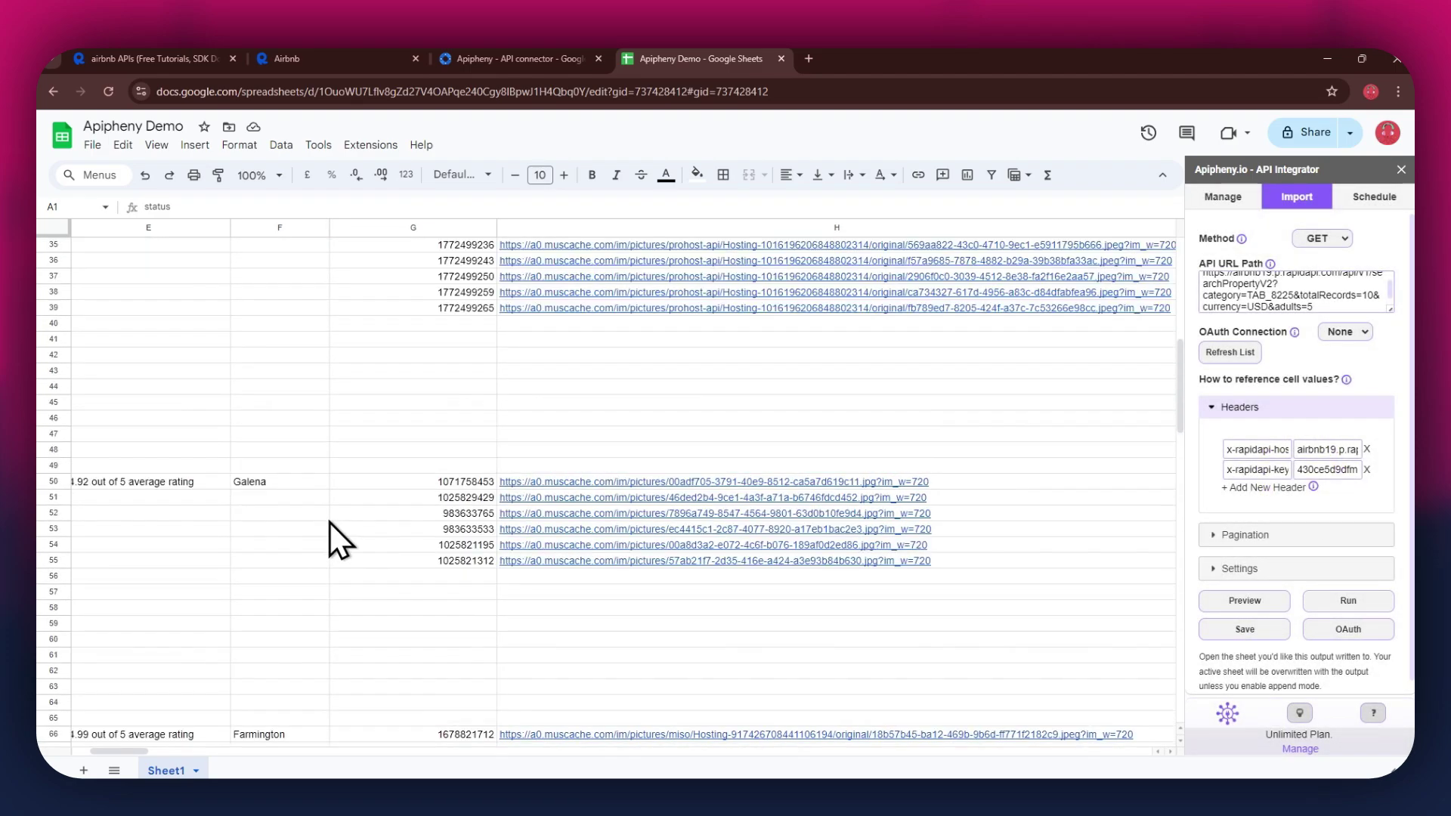
scroll(330, 523, up, 3)
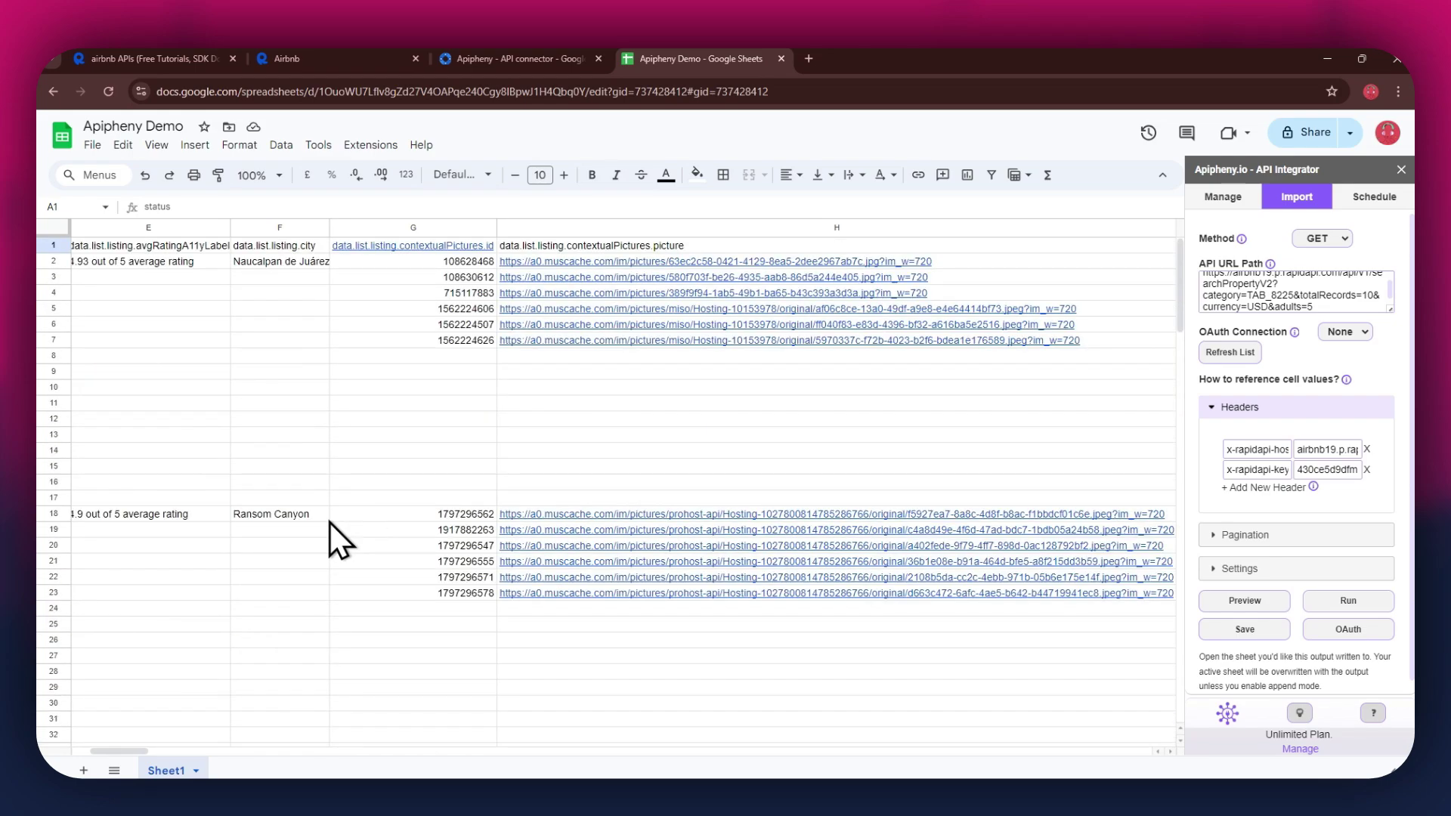